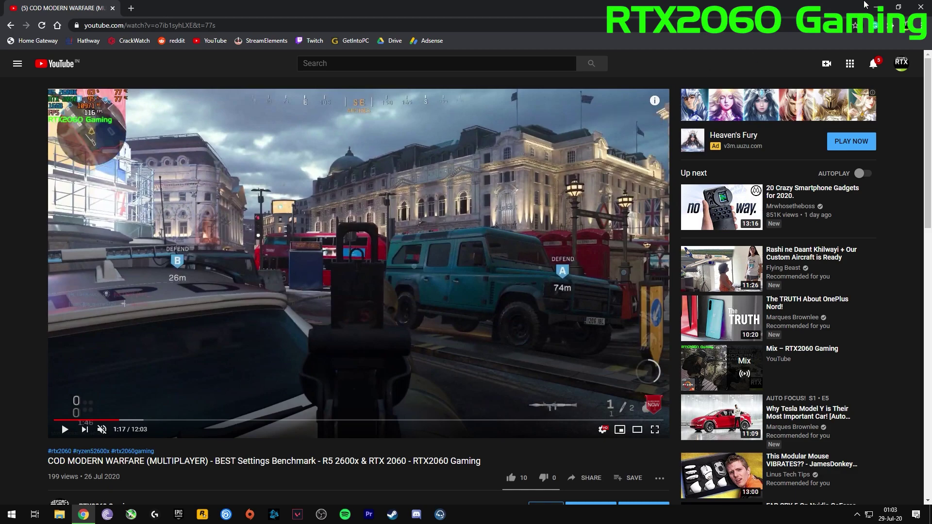
# Search Google for "msi afterburner" in a new tab and open MSI's official Afterburner page.
pyautogui.click(139, 10)
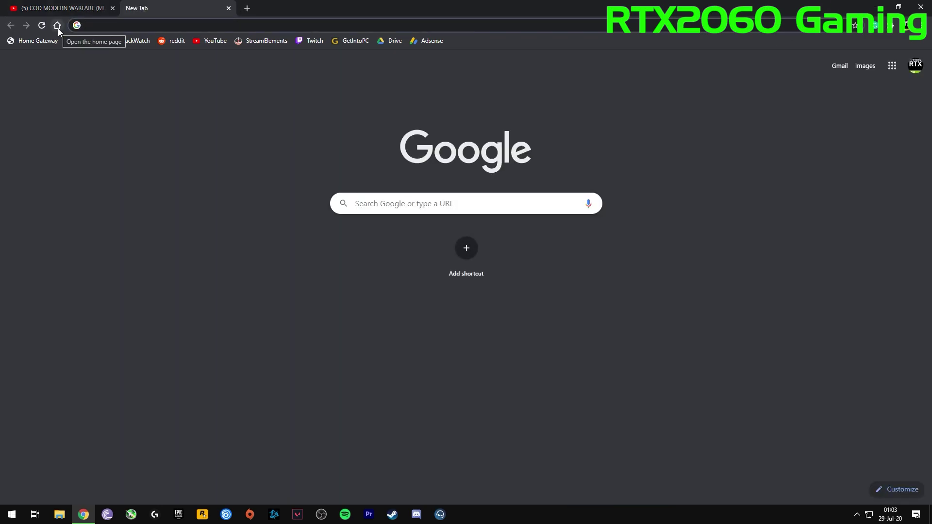
pyautogui.click(58, 26)
pyautogui.write('msi')
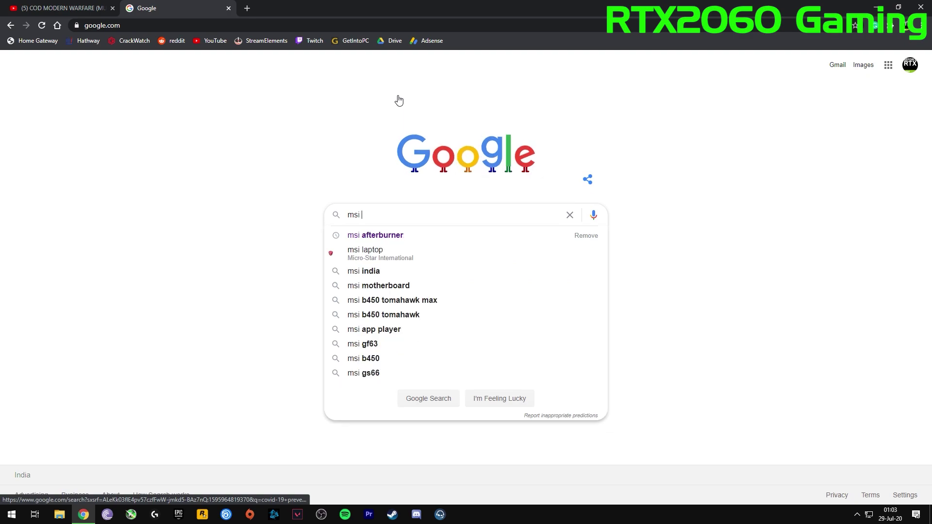
pyautogui.press('Down')
pyautogui.press('Return')
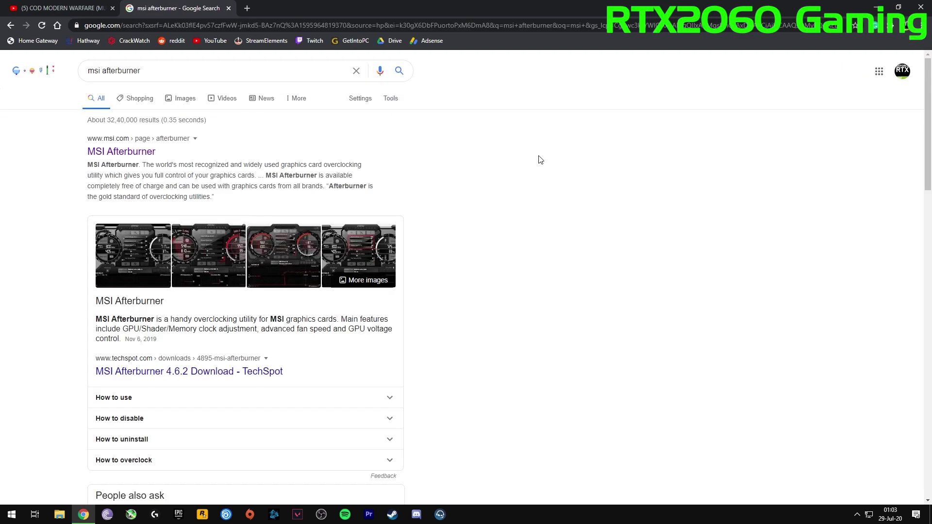
pyautogui.click(152, 152)
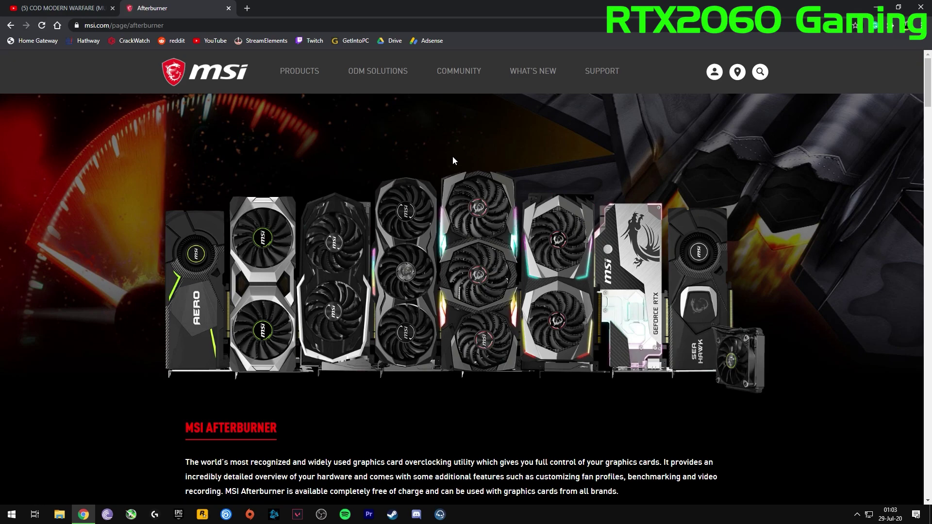
# Examine the MSI Afterburner product page down to its download section.
pyautogui.scroll(-1, 401, 176)
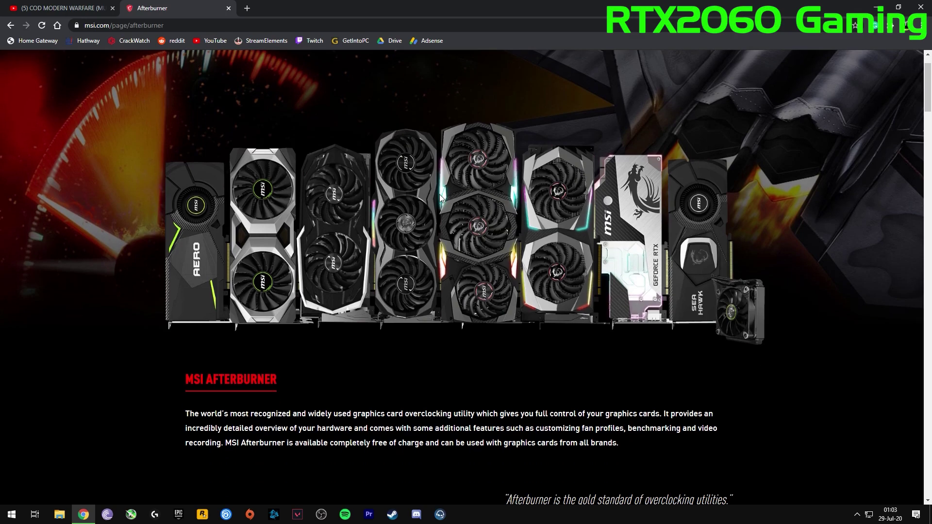
pyautogui.scroll(1, 437, 170)
pyautogui.scroll(-10, 464, 228)
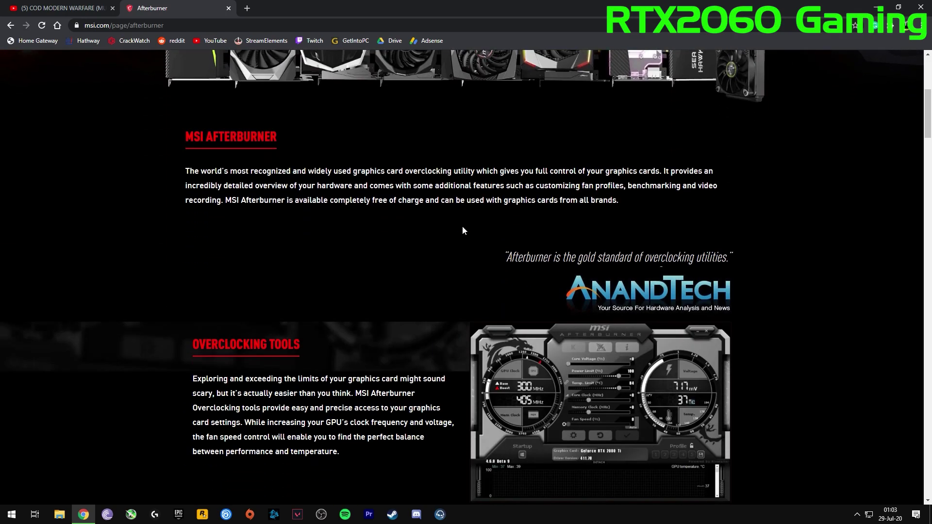
pyautogui.scroll(-11, 428, 222)
pyautogui.scroll(3, 428, 218)
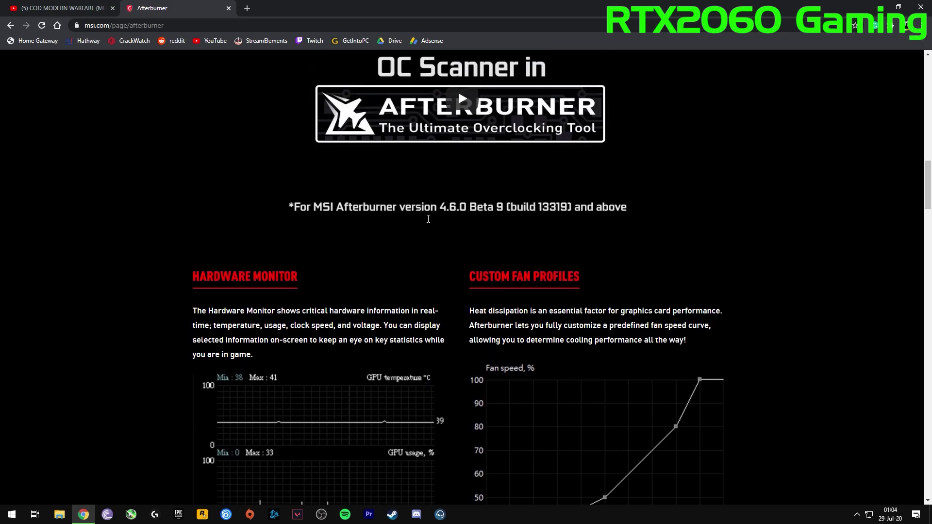
pyautogui.scroll(-15, 440, 218)
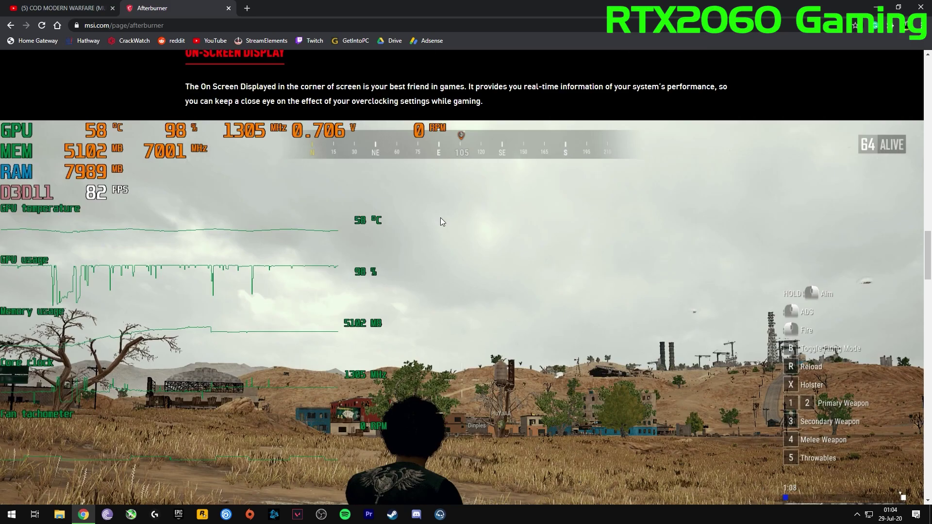
pyautogui.scroll(-9, 442, 221)
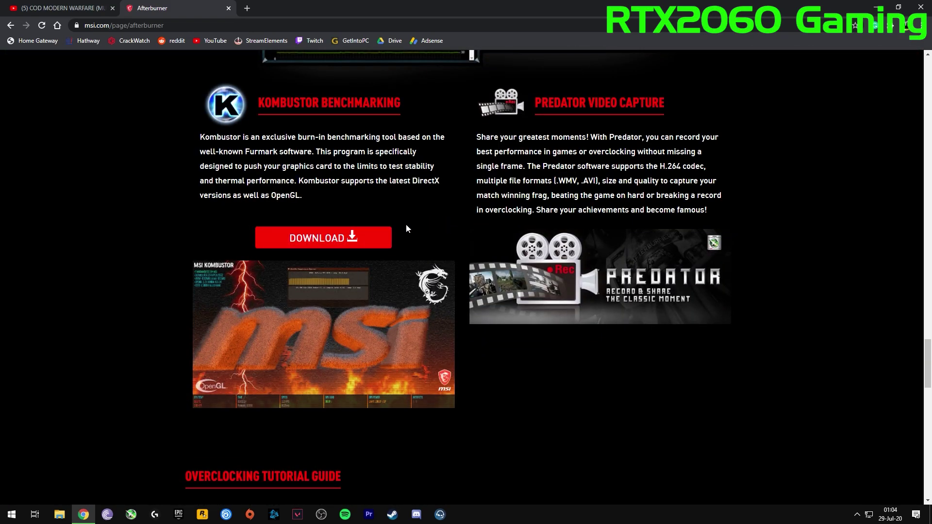
pyautogui.scroll(6, 422, 214)
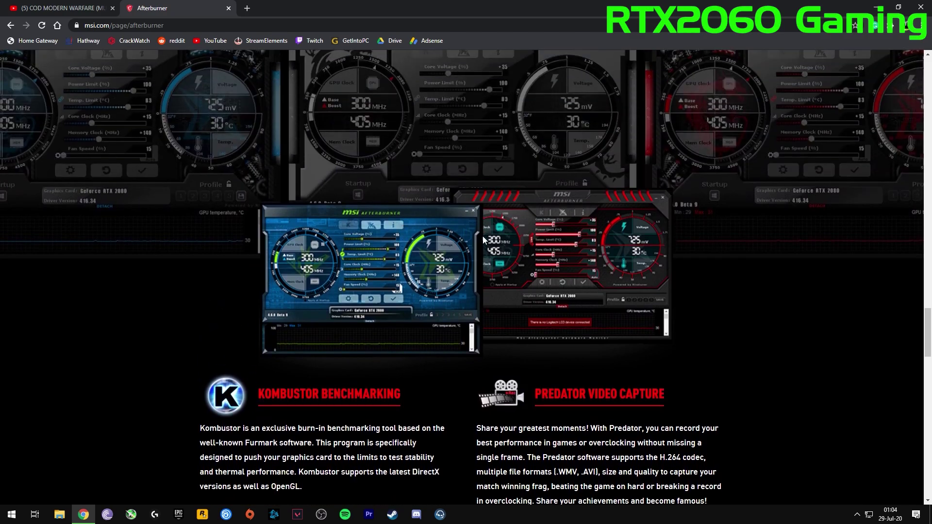
pyautogui.scroll(-5, 482, 234)
pyautogui.scroll(-15, 483, 252)
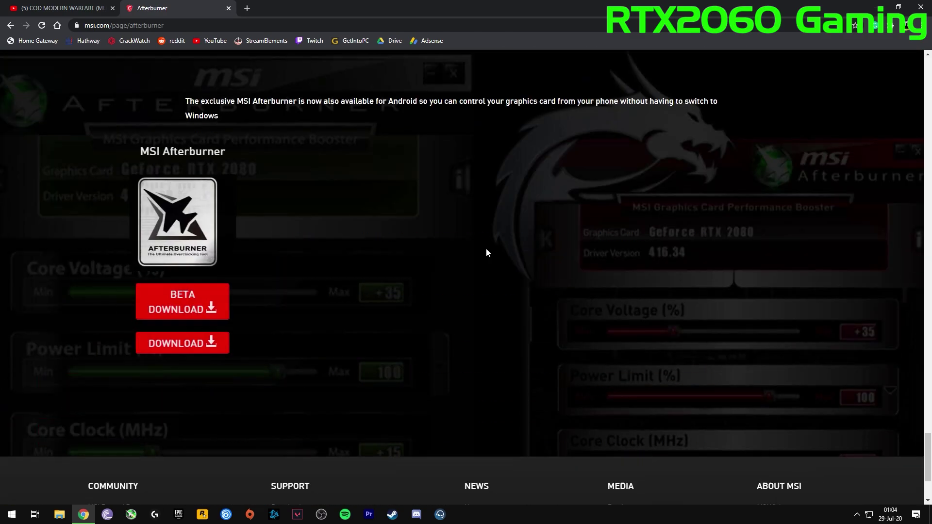
pyautogui.scroll(1, 350, 258)
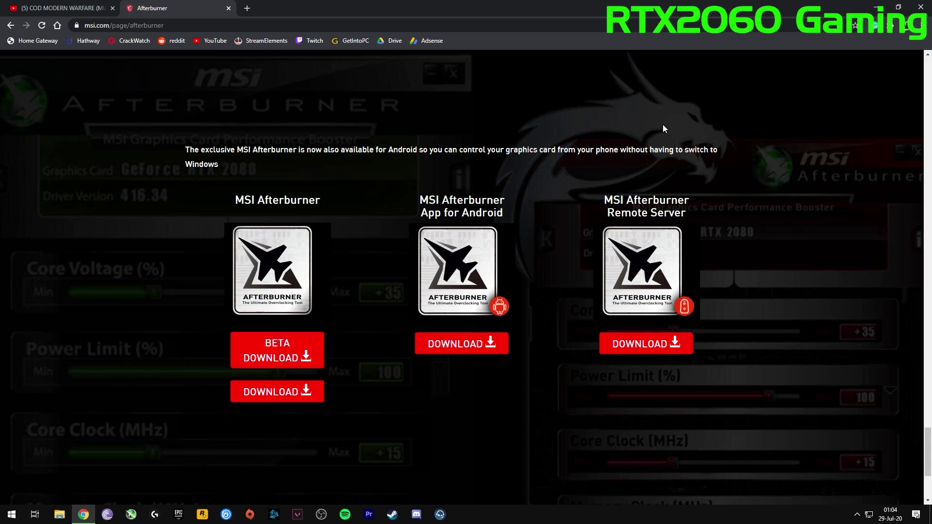
# Minimize the browser, launch MSI Afterburner with permission to make changes to the device, and reposition its window.
pyautogui.click(877, 8)
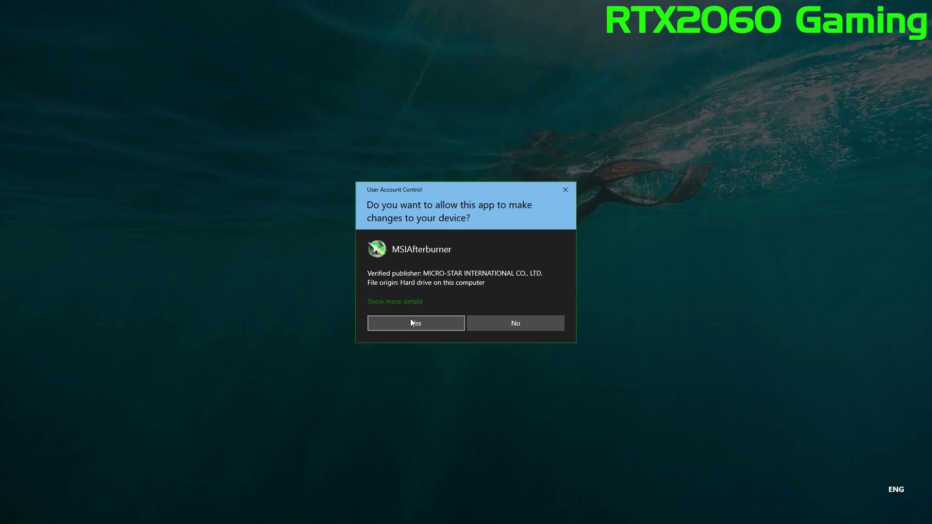
pyautogui.click(411, 322)
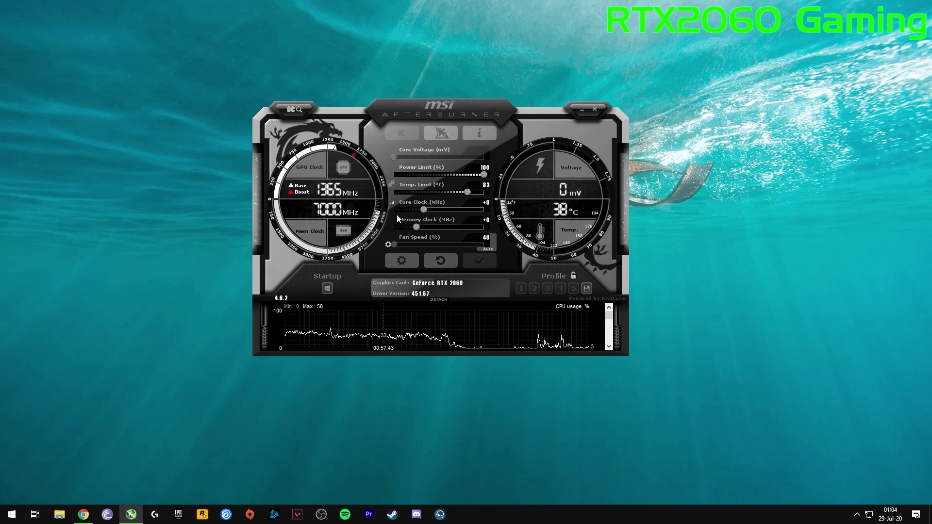
pyautogui.moveTo(473, 112); pyautogui.dragTo(516, 102)
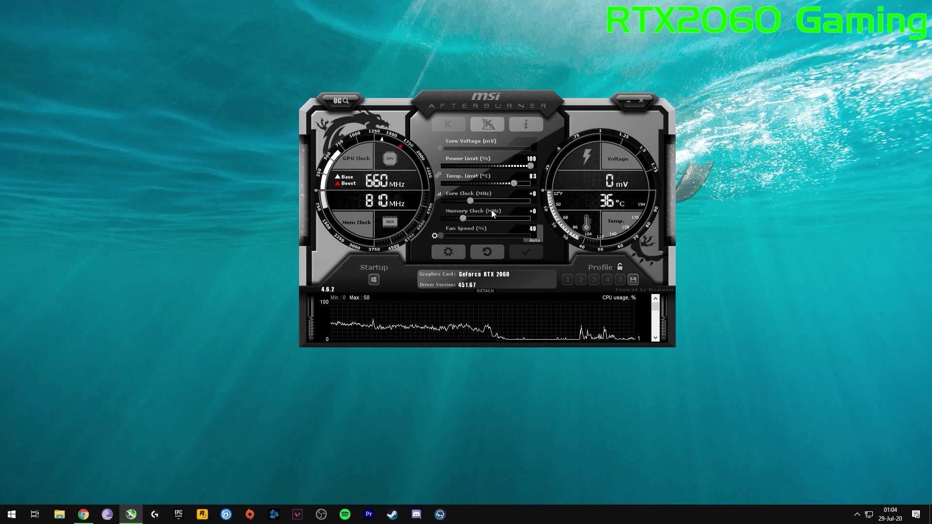
# Open the MSI Afterburner properties and bring up the hardware monitoring graph settings.
pyautogui.click(449, 252)
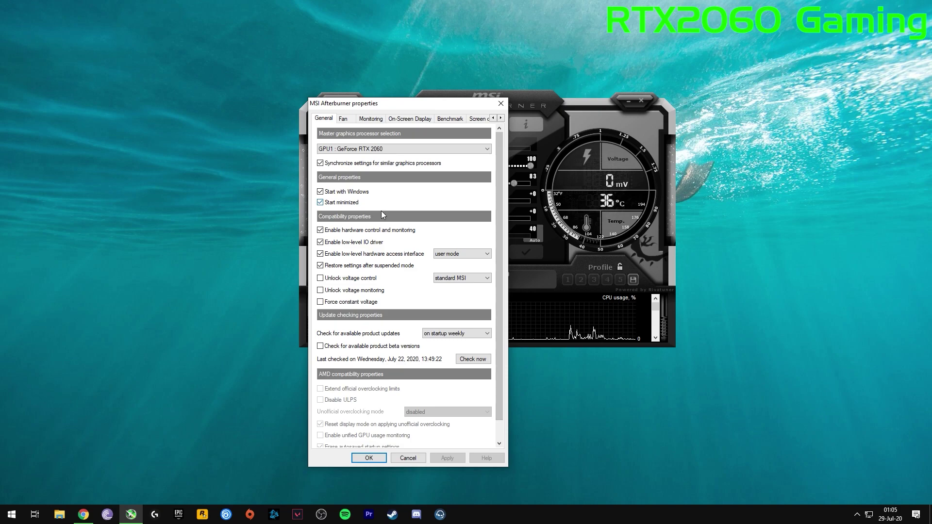
pyautogui.moveTo(380, 110); pyautogui.dragTo(445, 84)
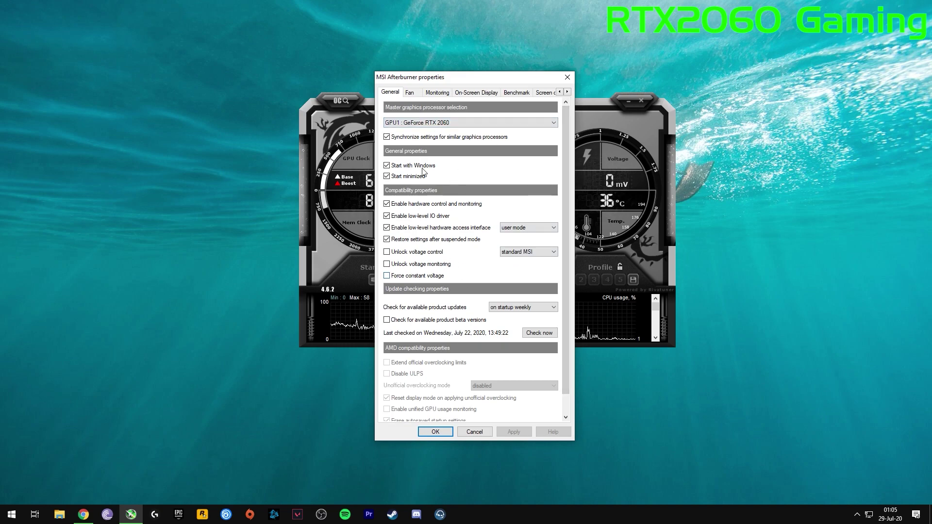
pyautogui.click(410, 93)
pyautogui.click(439, 93)
pyautogui.click(470, 94)
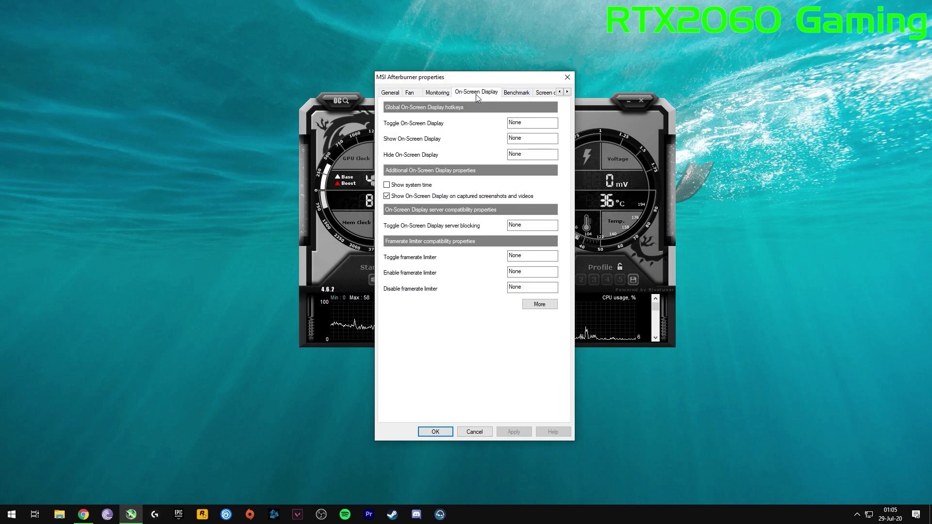
pyautogui.click(449, 92)
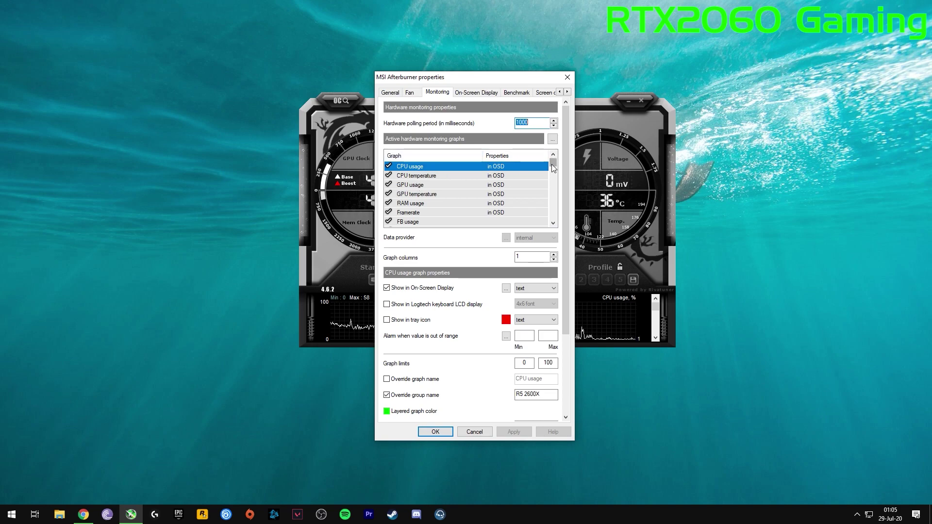
pyautogui.moveTo(553, 165)
pyautogui.mouseDown()
pyautogui.moveTo(557, 192)
pyautogui.moveTo(557, 163)
pyautogui.mouseUp()
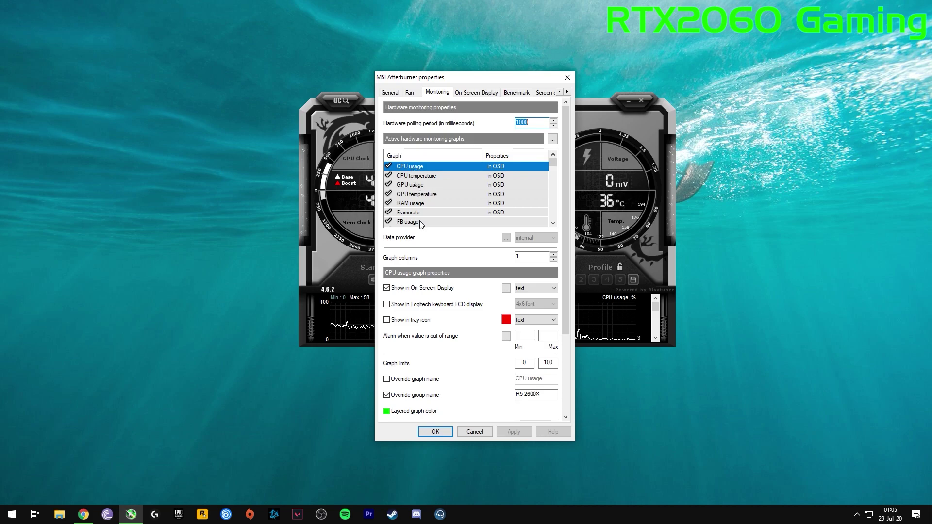
# Switch to the browser to view the performance overlay in the COD Modern Warfare benchmark video, and return to MSI Afterburner.
pyautogui.click(84, 515)
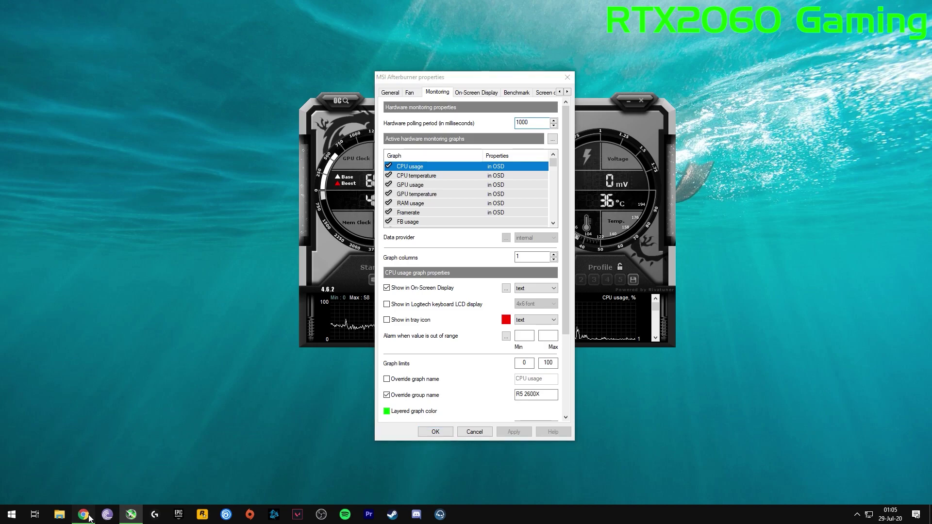
pyautogui.click(69, 5)
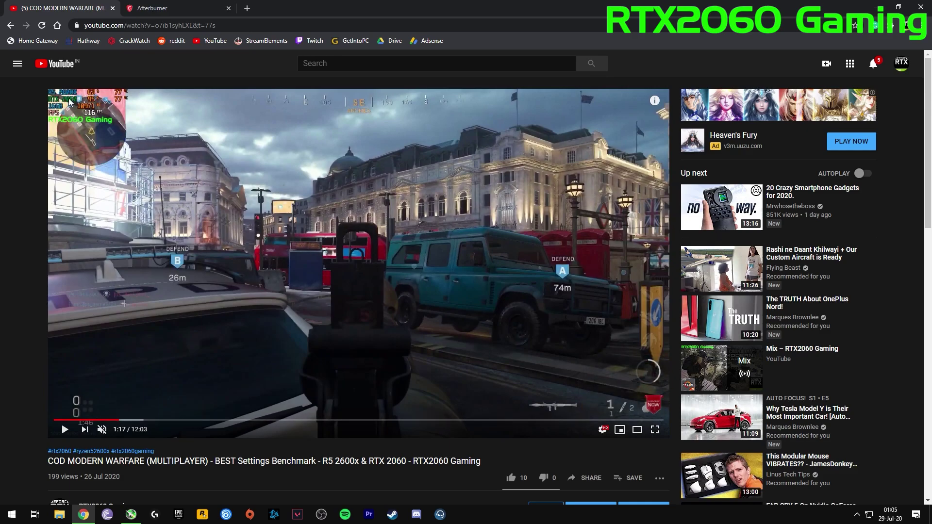
pyautogui.click(131, 515)
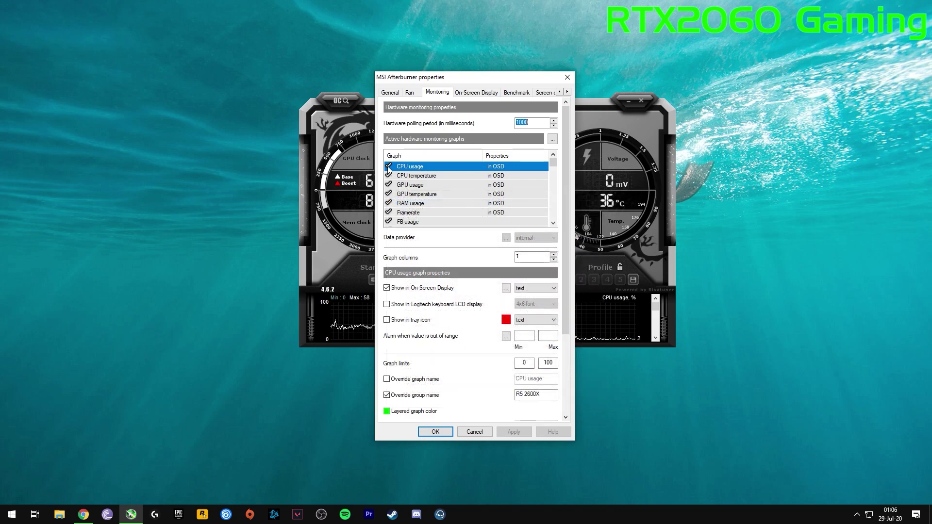
# Toggle the CPU usage graph off and on again, and look through the list of active hardware monitoring graphs.
pyautogui.click(388, 167)
pyautogui.click(388, 167)
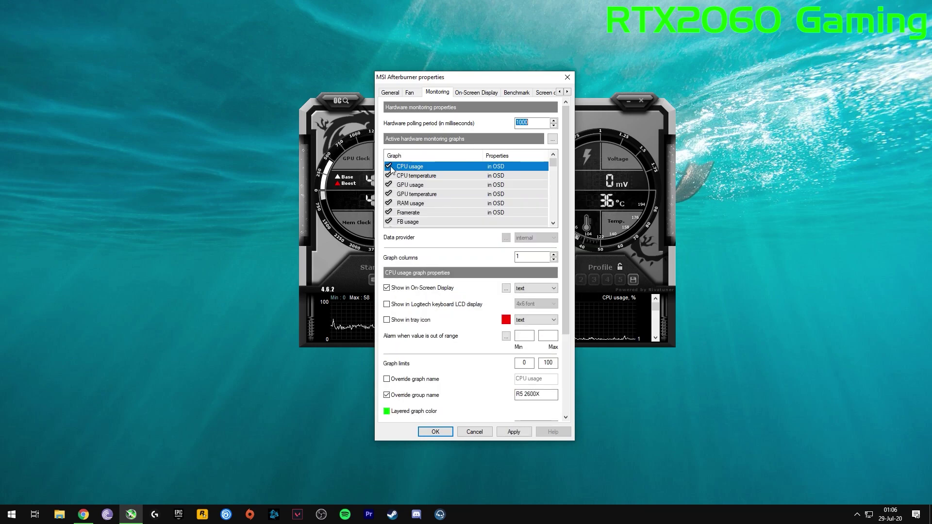
pyautogui.moveTo(553, 166); pyautogui.dragTo(553, 172)
pyautogui.moveTo(450, 204); pyautogui.dragTo(417, 206)
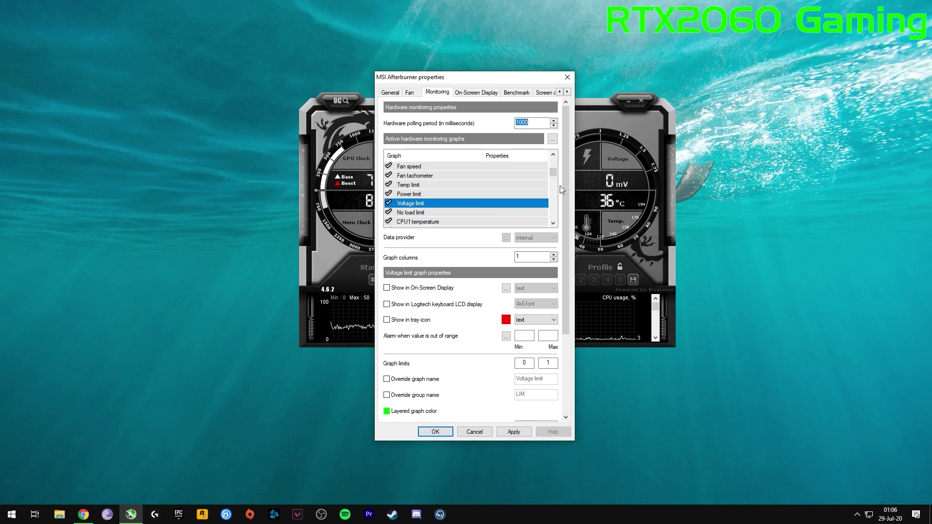
pyautogui.scroll(5, 466, 187)
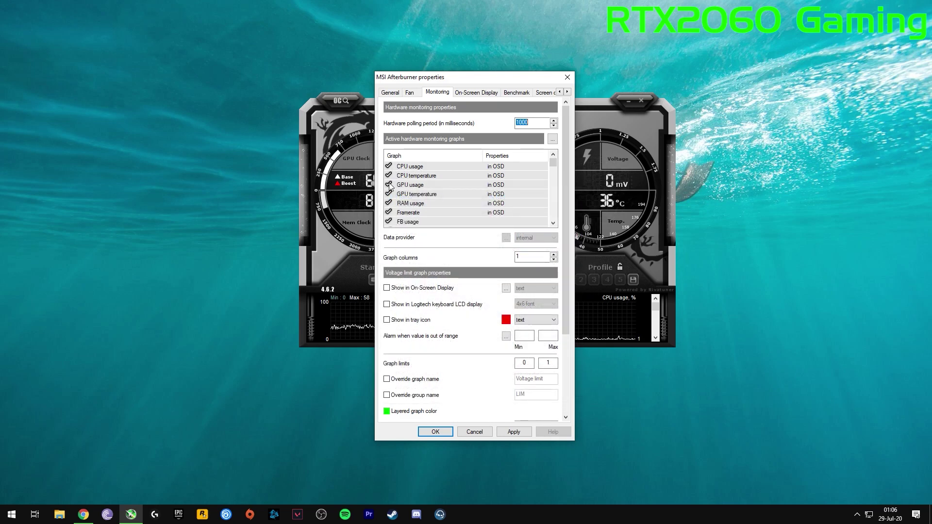
# Review the On-Screen Display and group name settings of the CPU usage, CPU temperature, GPU usage, GPU temperature, RAM usage and framerate graphs.
pyautogui.click(428, 168)
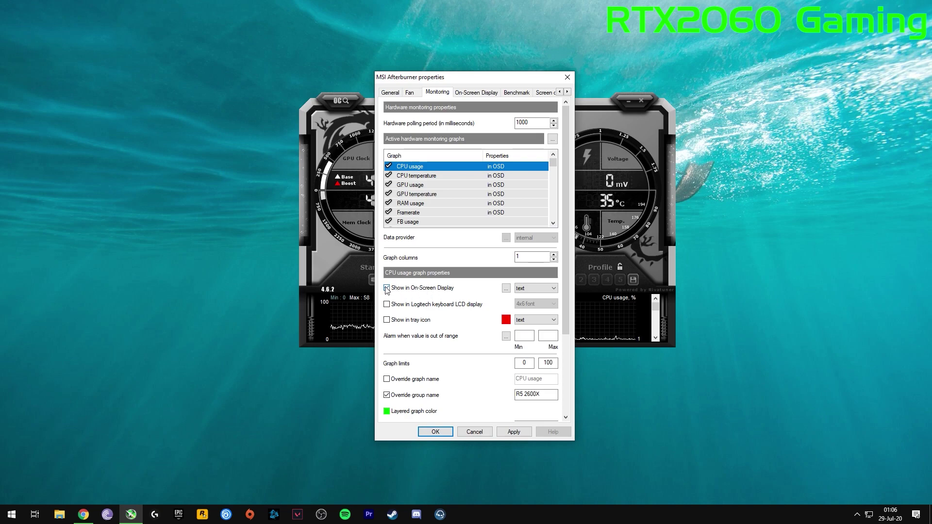
pyautogui.click(454, 180)
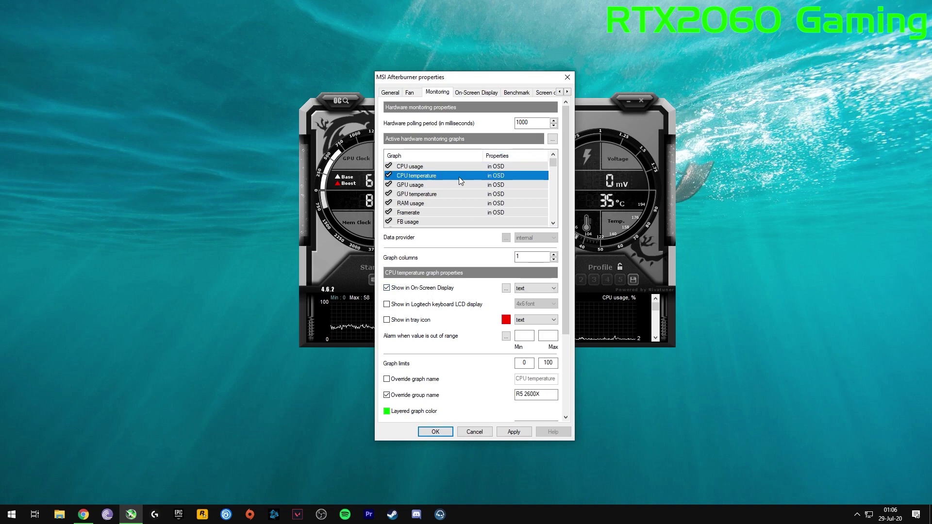
pyautogui.click(491, 186)
pyautogui.click(491, 195)
pyautogui.click(494, 212)
pyautogui.click(493, 203)
pyautogui.click(494, 194)
pyautogui.click(493, 186)
pyautogui.click(494, 177)
pyautogui.click(494, 168)
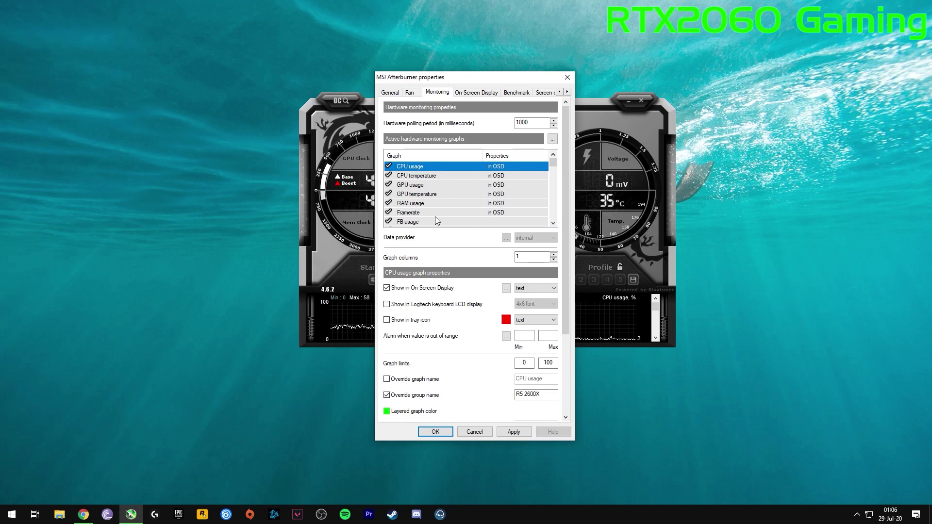
pyautogui.click(423, 175)
pyautogui.click(430, 194)
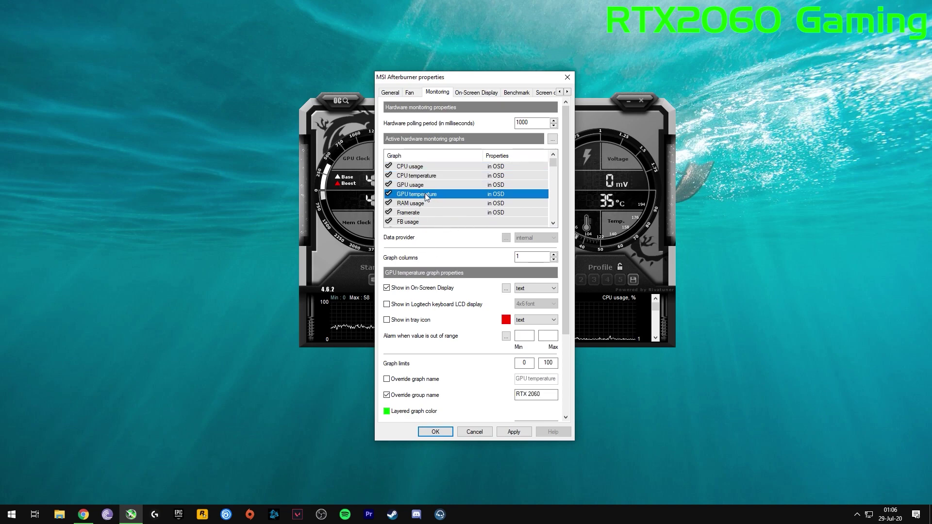
pyautogui.click(452, 203)
# Turn off the group name override for the CPU usage graph.
pyautogui.click(432, 168)
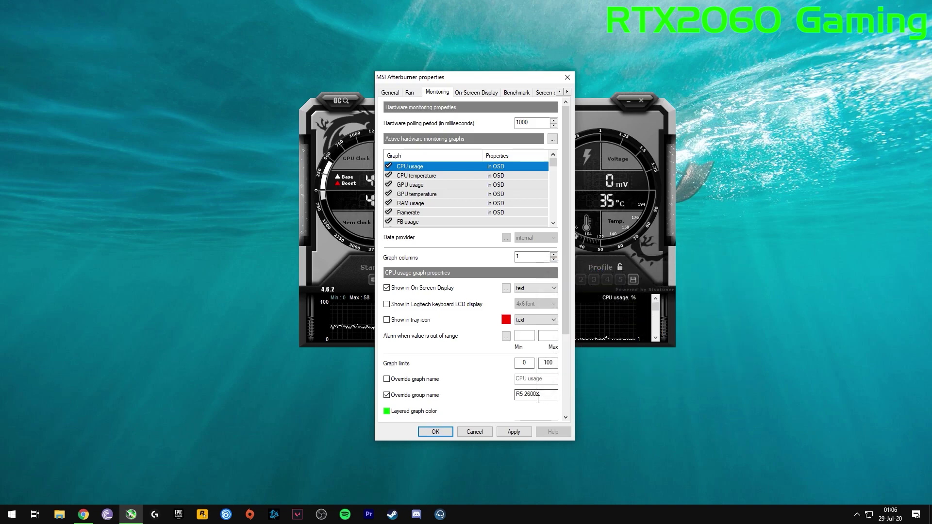
pyautogui.moveTo(544, 394)
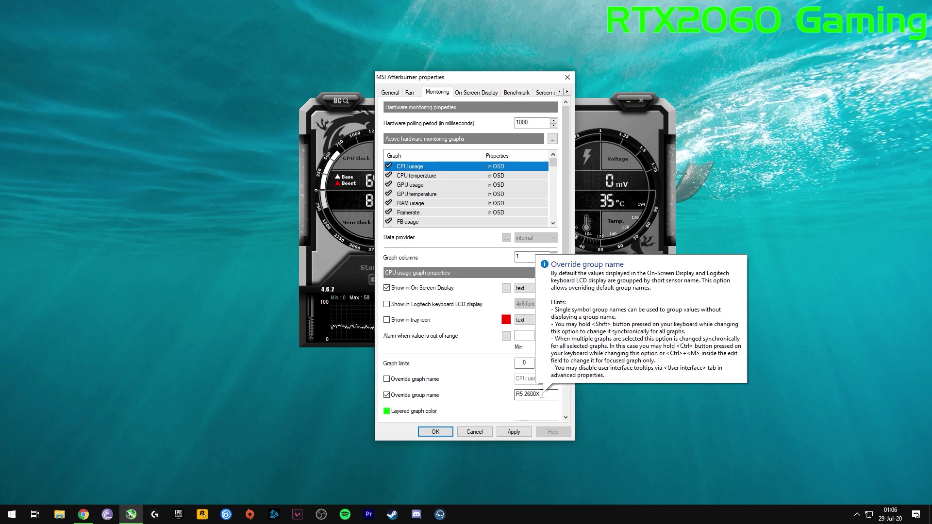
pyautogui.click(387, 394)
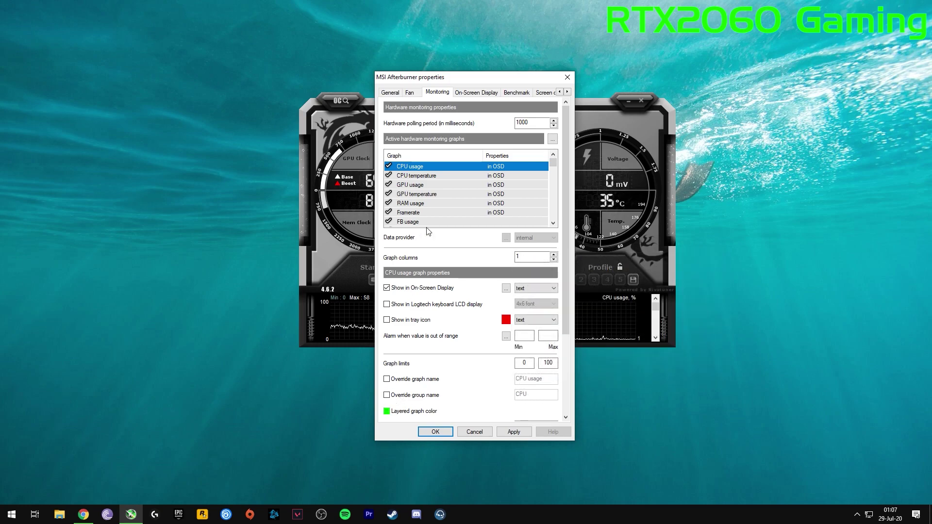
# Check the group name setting of the RAM usage graph.
pyautogui.click(427, 205)
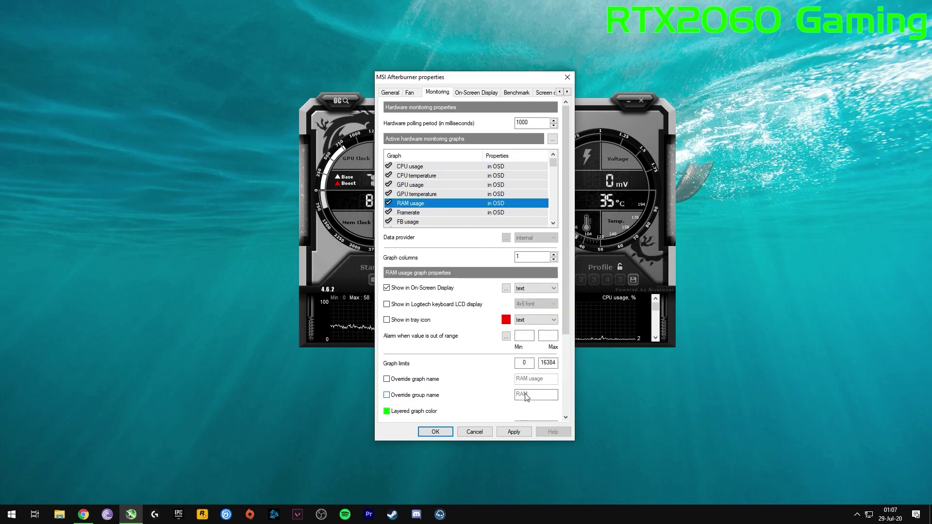
pyautogui.moveTo(394, 401)
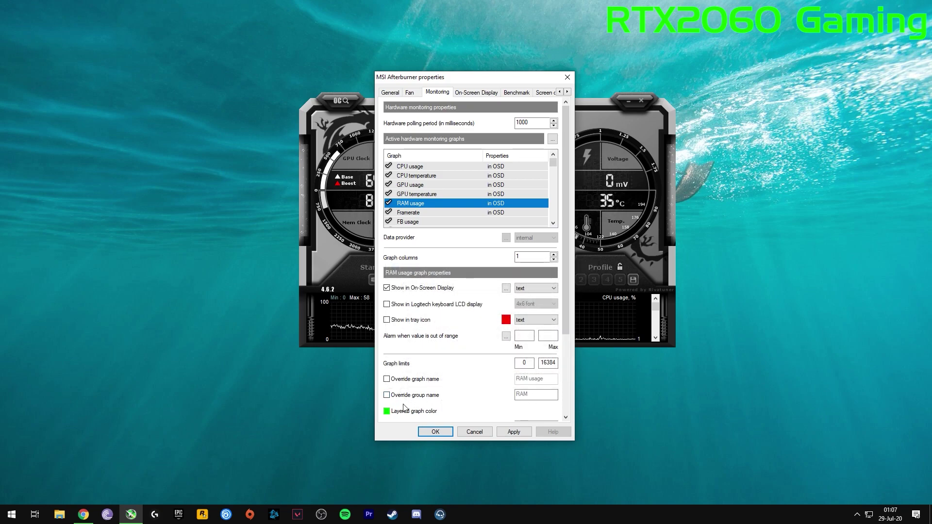
# Enable the group name override for the RAM usage graph, set the name to 16GB and apply it.
pyautogui.click(387, 395)
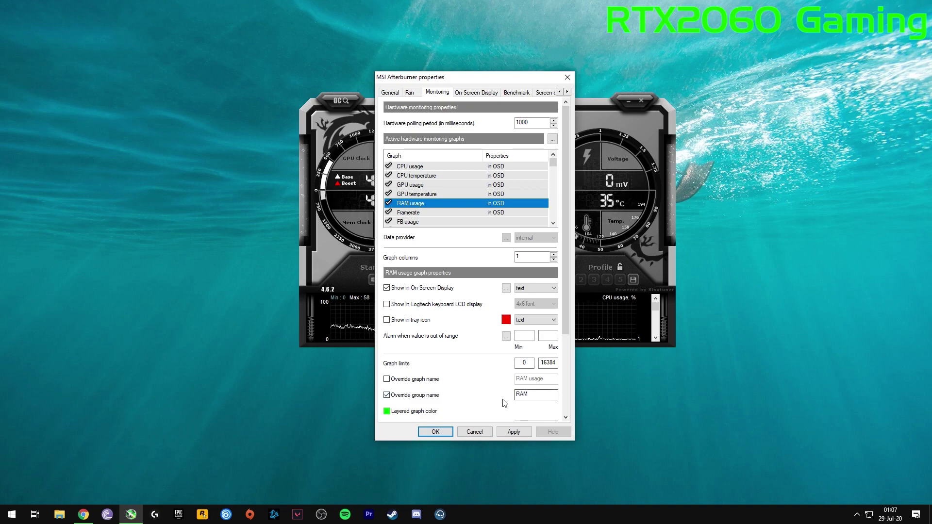
pyautogui.click(529, 394)
pyautogui.write('16GB')
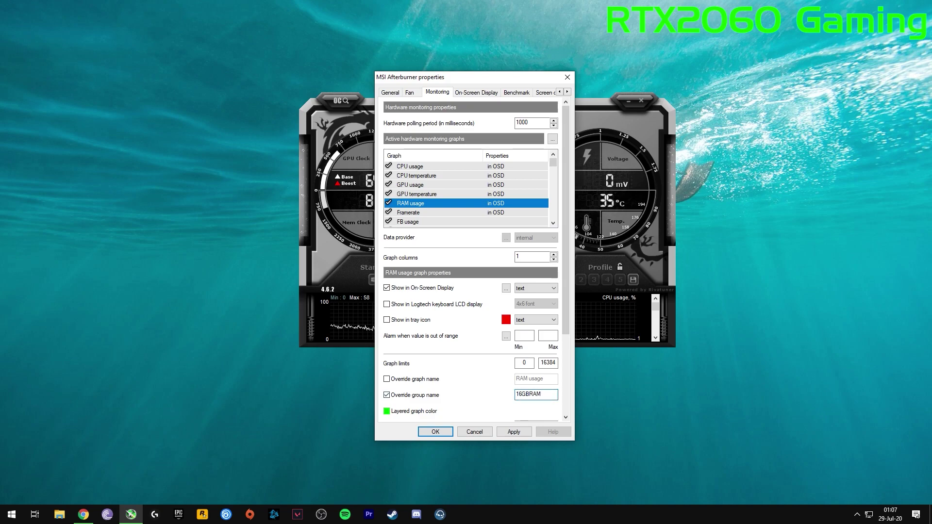
pyautogui.press('Delete')
pyautogui.press('Delete')
pyautogui.press('Delete')
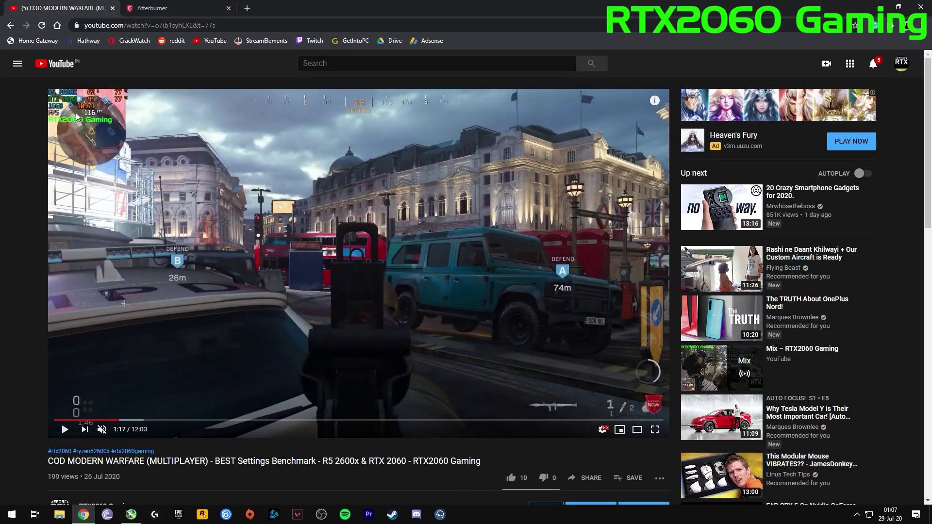
pyautogui.click(877, 6)
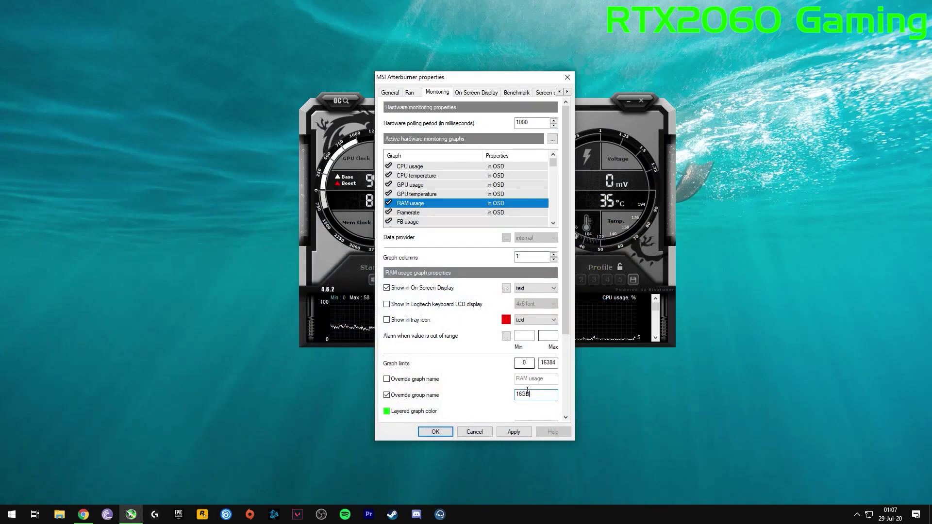
pyautogui.click(513, 432)
# Change the CPU temperature graph's group name to CPU.
pyautogui.click(414, 167)
pyautogui.click(416, 175)
pyautogui.click(413, 167)
pyautogui.click(419, 175)
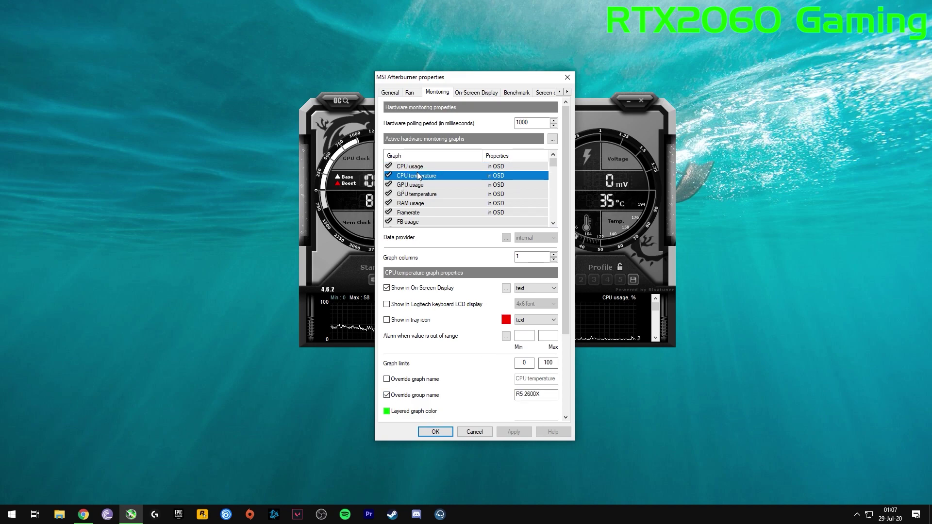
pyautogui.click(538, 395)
pyautogui.press('BackSpace')
pyautogui.press('BackSpace')
pyautogui.press('BackSpace')
pyautogui.press('BackSpace')
pyautogui.press('BackSpace')
pyautogui.press('BackSpace')
pyautogui.press('BackSpace')
pyautogui.press('BackSpace')
pyautogui.write('CPU')
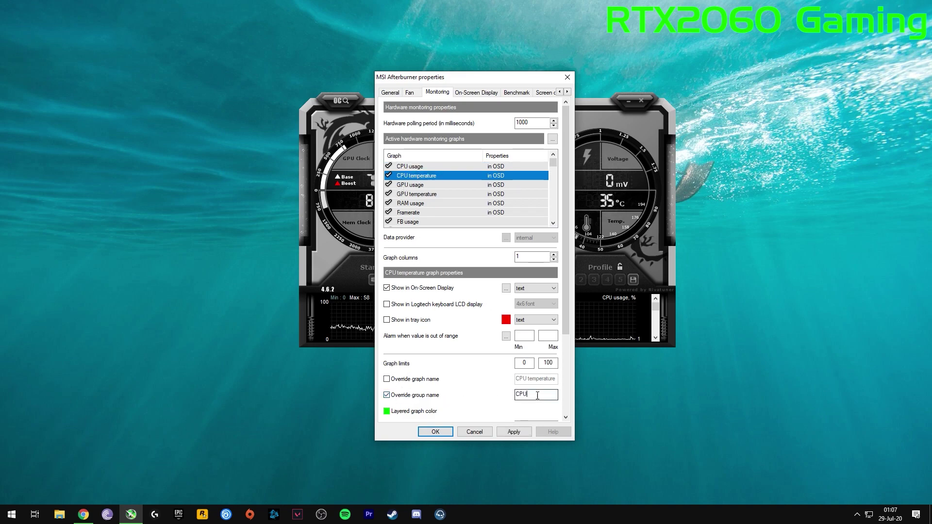
# Set the CPU temperature graph's group name to R5 2600X, copy the name and apply the change.
pyautogui.doubleClick(538, 394)
pyautogui.write('R%')
pyautogui.press('BackSpace')
pyautogui.write('5 2600')
pyautogui.hotkey('ctrl', 'a')
pyautogui.click(546, 395)
pyautogui.press('BackSpace')
pyautogui.press('BackSpace')
pyautogui.write('0')
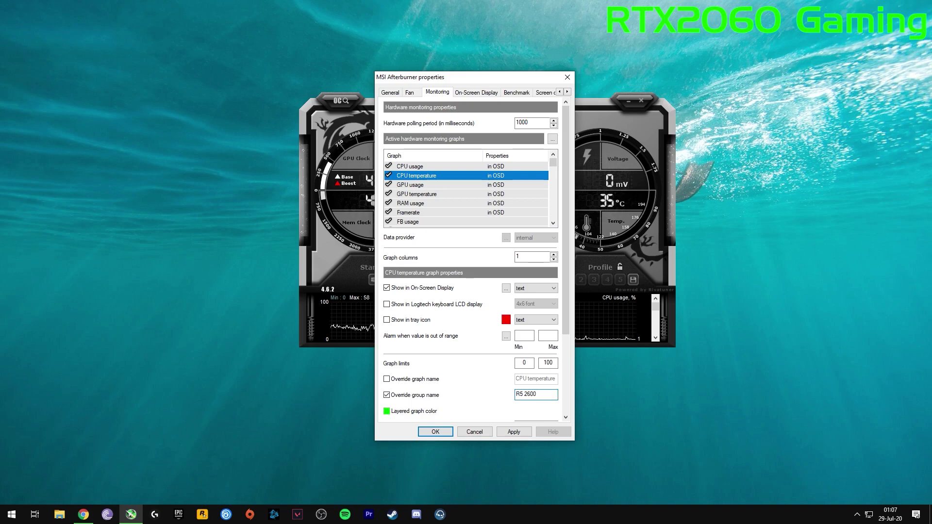
pyautogui.write('X')
pyautogui.hotkey('ctrl', 'a')
pyautogui.hotkey('ctrl', 'c')
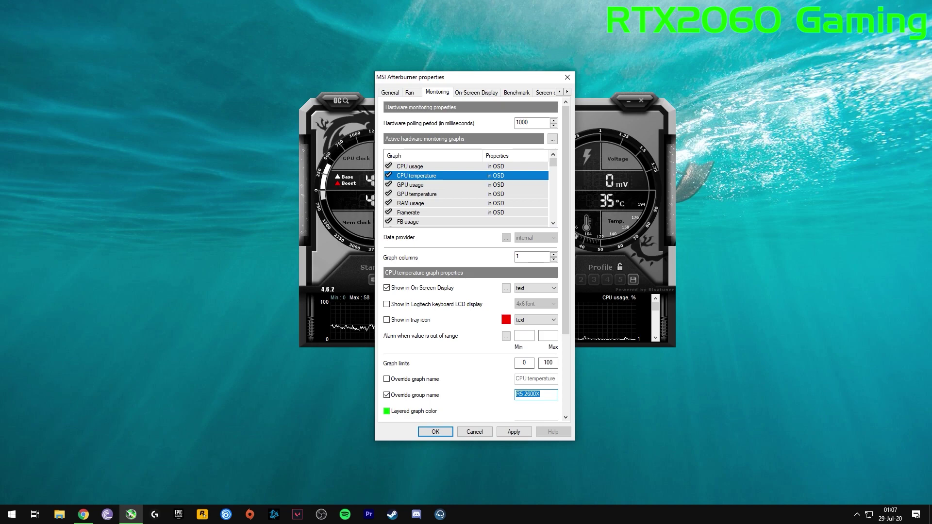
pyautogui.click(513, 432)
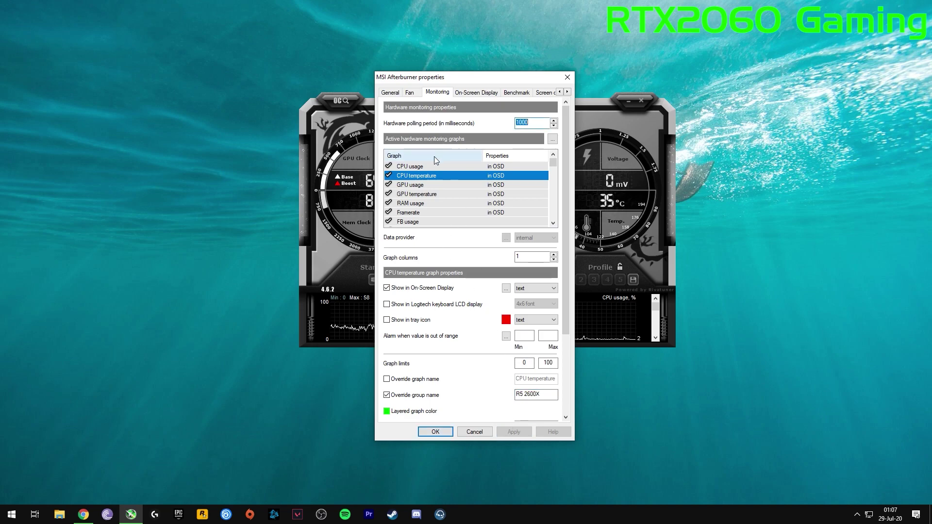
# Override the CPU usage graph's group name with the copied R5 2600X and apply the change.
pyautogui.click(451, 166)
pyautogui.click(423, 395)
pyautogui.press('Tab')
pyautogui.hotkey('ctrl', 'v')
pyautogui.click(514, 432)
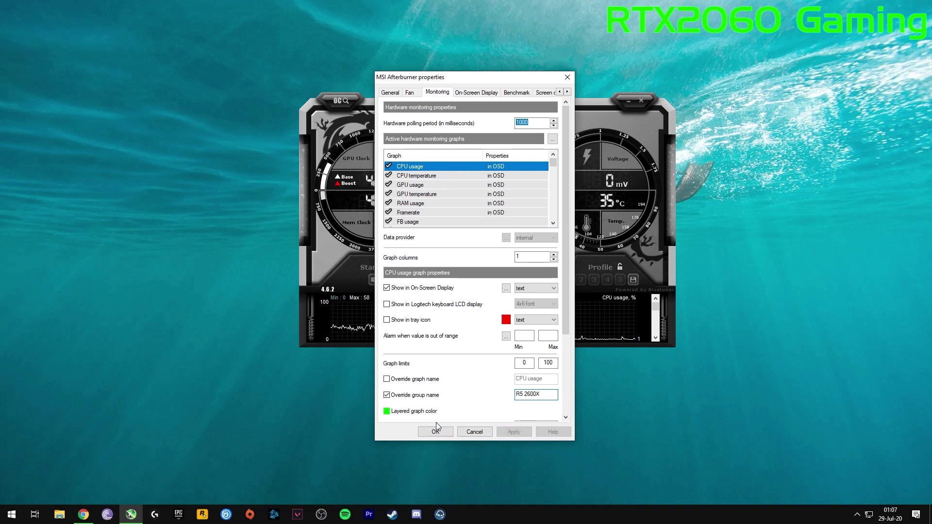
# Review the group name settings of the GPU usage, framerate, CPU temperature and CPU usage graphs.
pyautogui.click(434, 186)
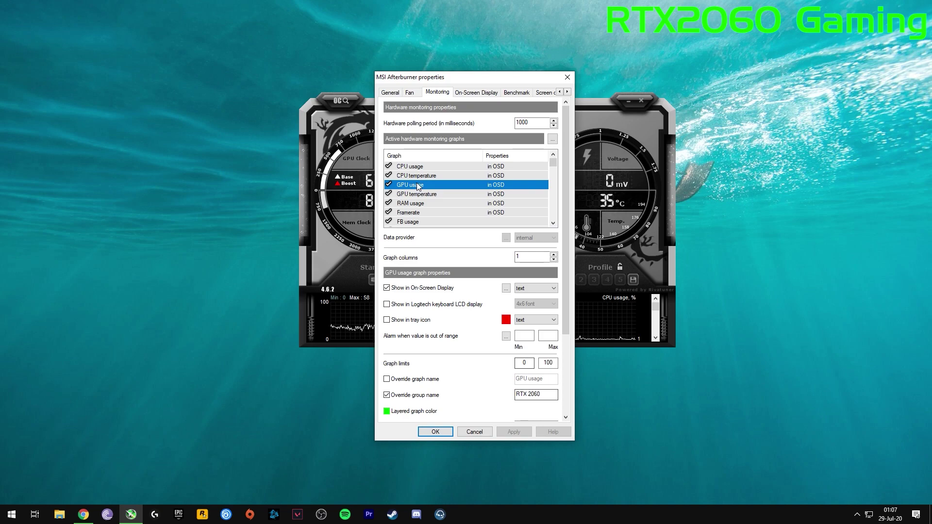
pyautogui.click(421, 212)
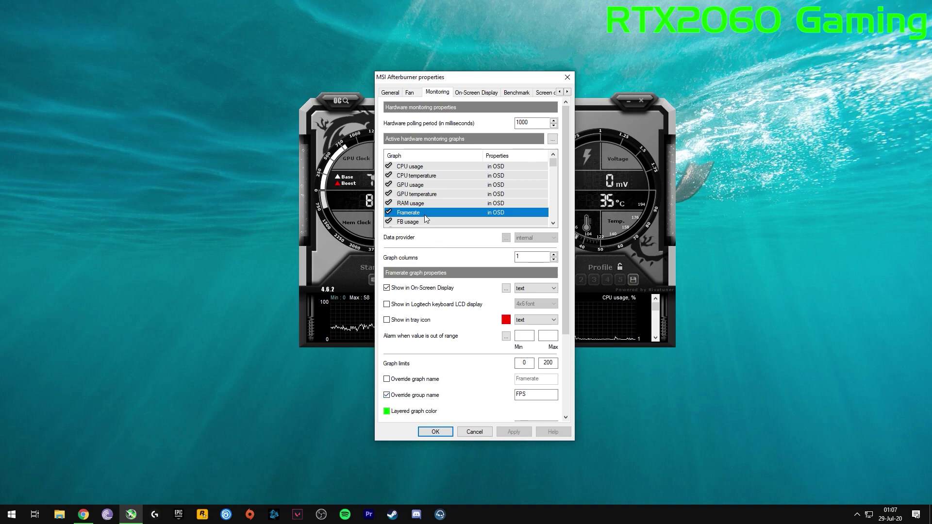
pyautogui.moveTo(566, 204)
pyautogui.mouseDown()
pyautogui.moveTo(564, 316)
pyautogui.moveTo(569, 203)
pyautogui.mouseUp()
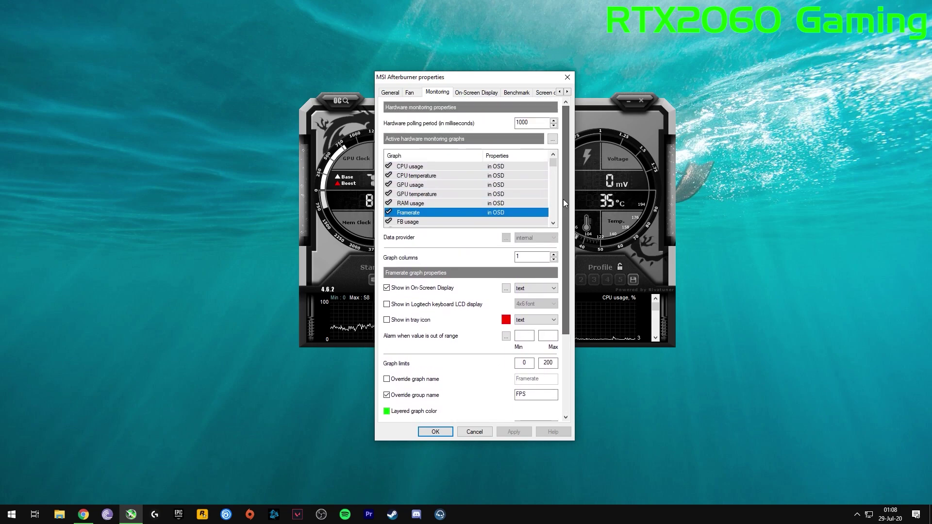
pyautogui.click(466, 166)
pyautogui.click(505, 176)
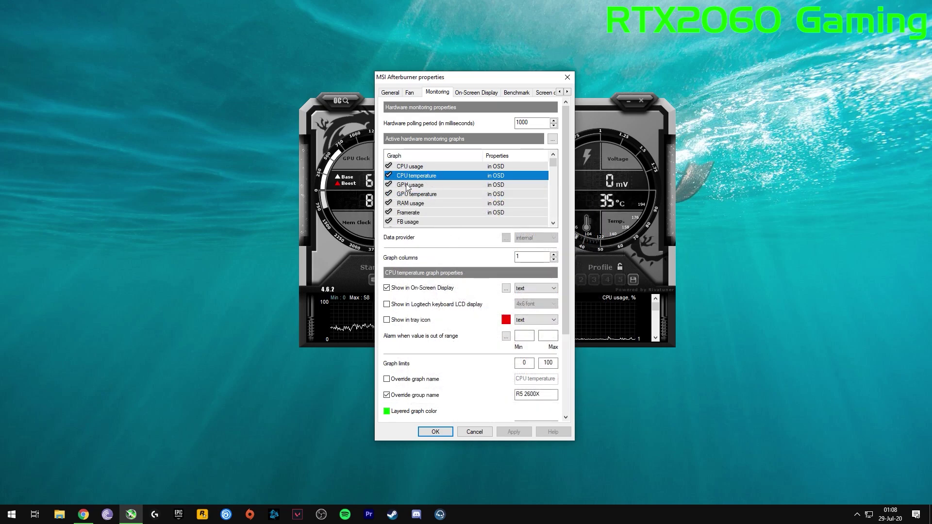
pyautogui.click(464, 166)
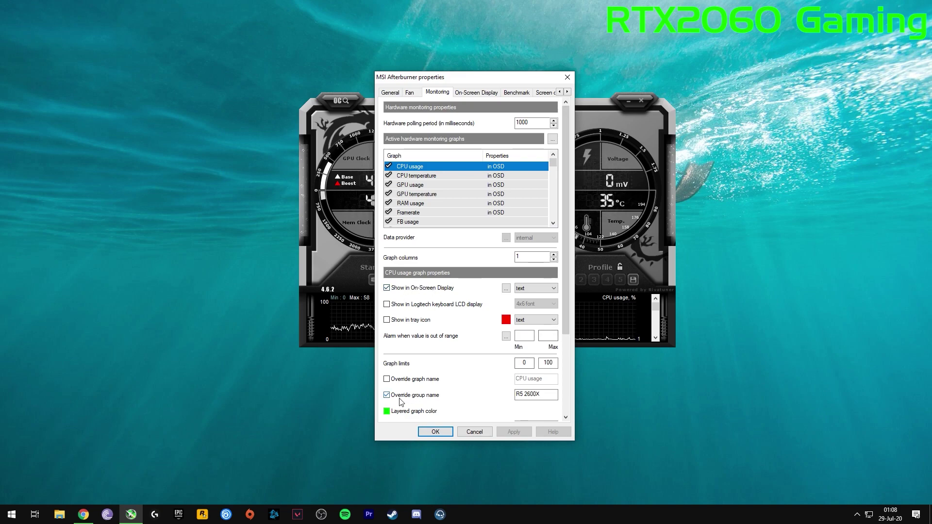
pyautogui.moveTo(440, 400)
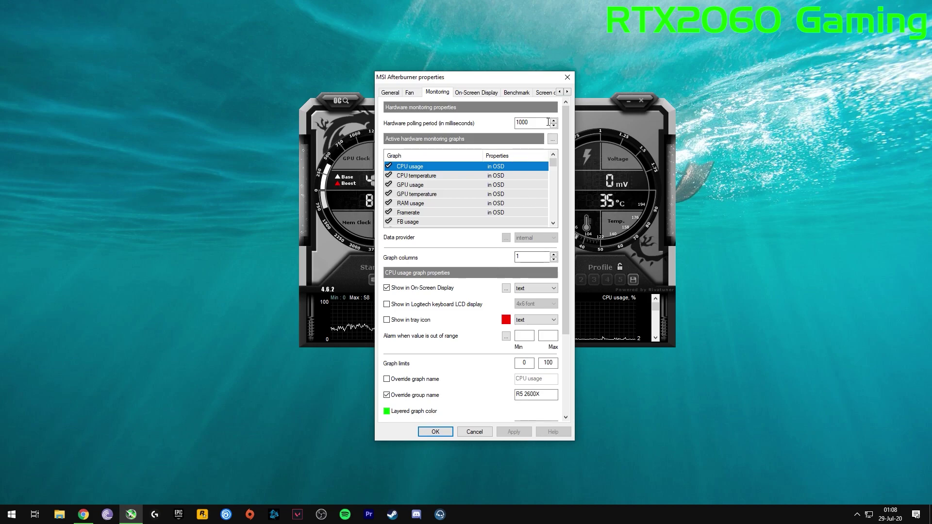
# Close the properties, minimize MSI Afterburner and open RivaTuner Statistics Server from the system tray.
pyautogui.click(567, 77)
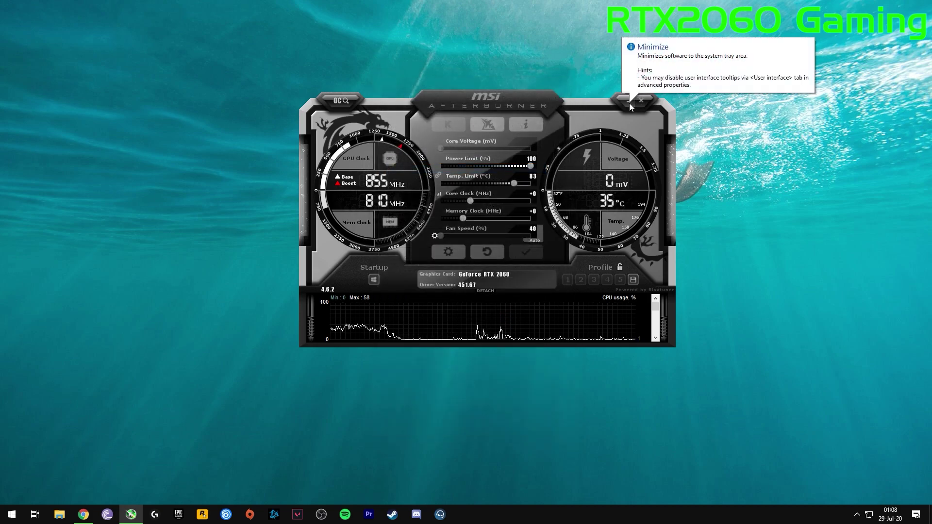
pyautogui.click(629, 103)
pyautogui.click(858, 518)
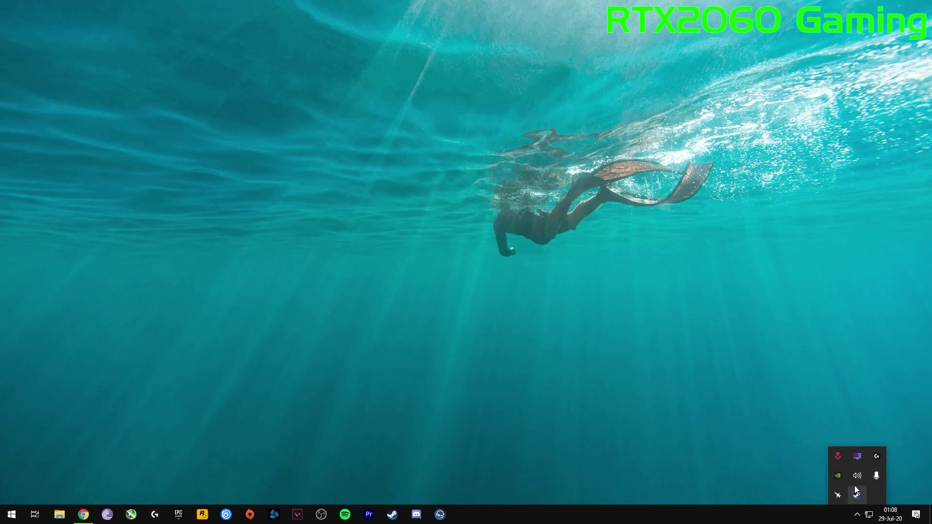
pyautogui.click(859, 457)
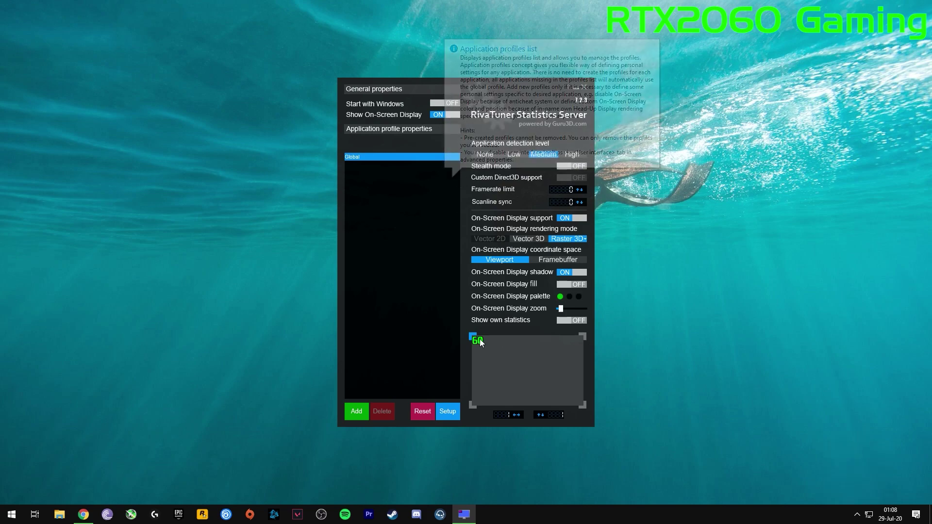
pyautogui.moveTo(480, 350)
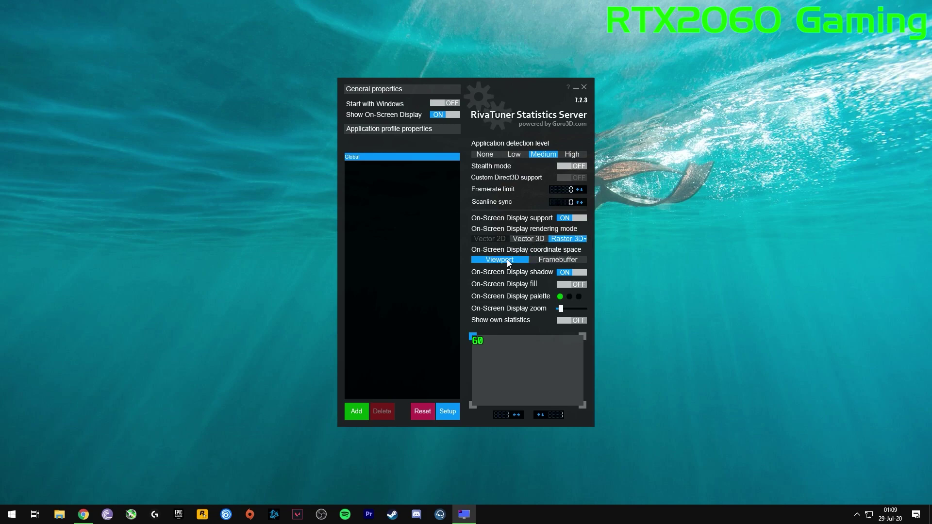
# Toggle the On-Screen Display shadow off and on, and the fill on and off.
pyautogui.click(563, 273)
pyautogui.click(567, 274)
pyautogui.click(569, 284)
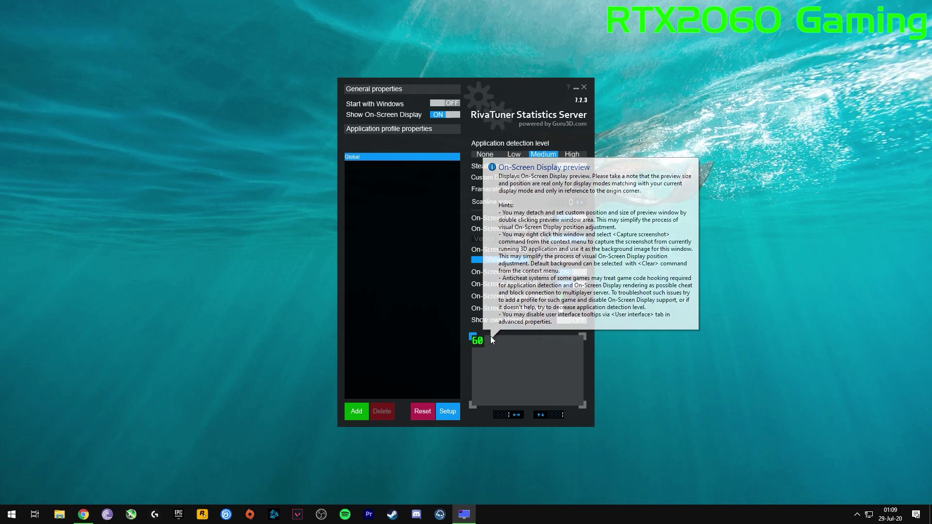
pyautogui.click(581, 286)
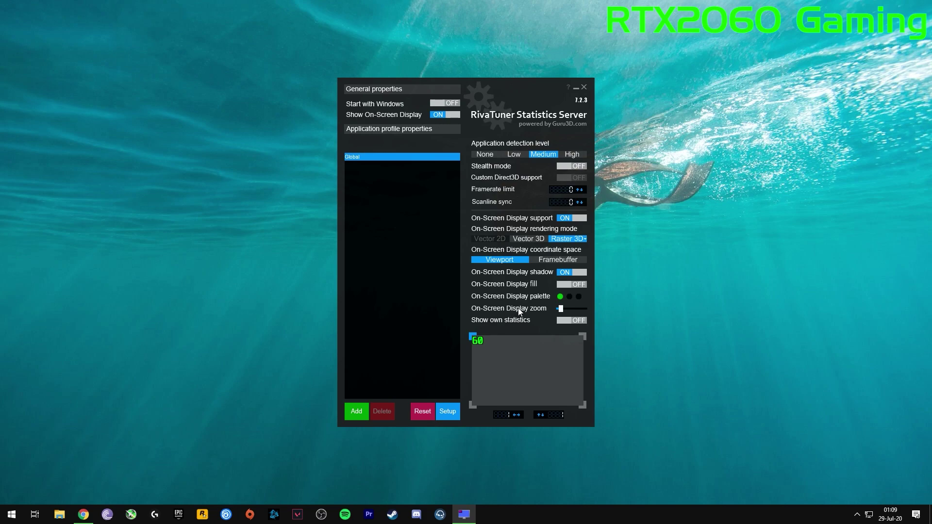
# Check the On-Screen Display zoom control and the first palette colour's settings, leaving the colour unchanged.
pyautogui.moveTo(564, 314); pyautogui.dragTo(563, 313)
pyautogui.click(561, 296)
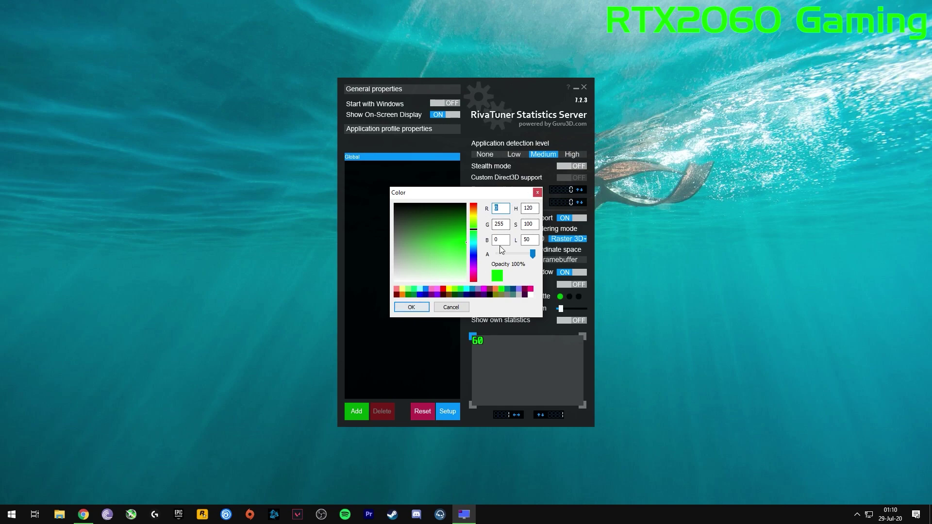
pyautogui.click(538, 193)
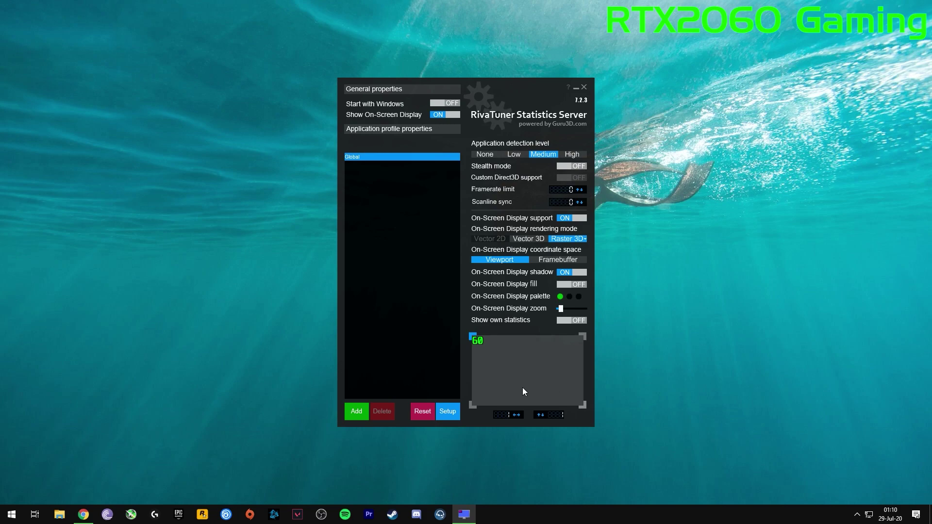
# Try out the On-Screen Display position values and minimize RivaTuner Statistics Server.
pyautogui.scroll(4, 519, 416)
pyautogui.moveTo(508, 415)
pyautogui.scroll(3, 508, 416)
pyautogui.press('Return')
pyautogui.click(577, 88)
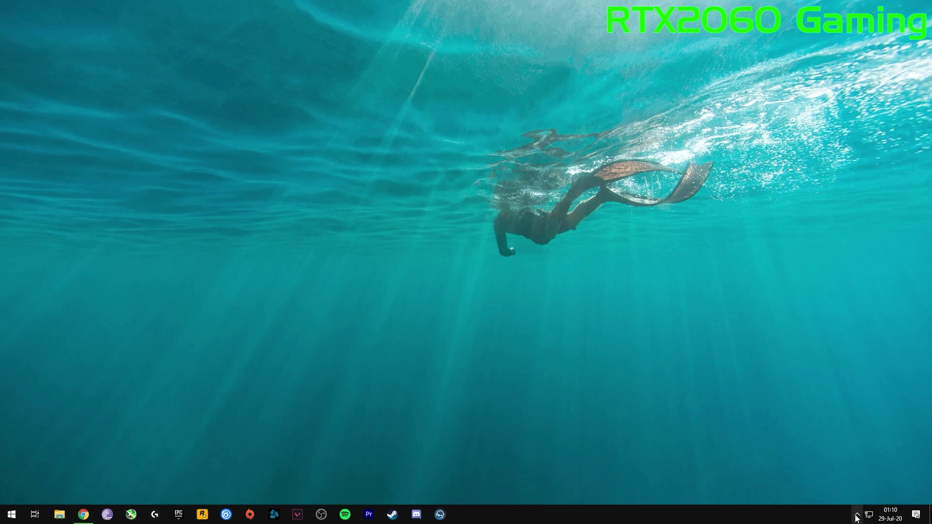
pyautogui.click(857, 516)
pyautogui.rightClick(630, 350)
pyautogui.click(656, 378)
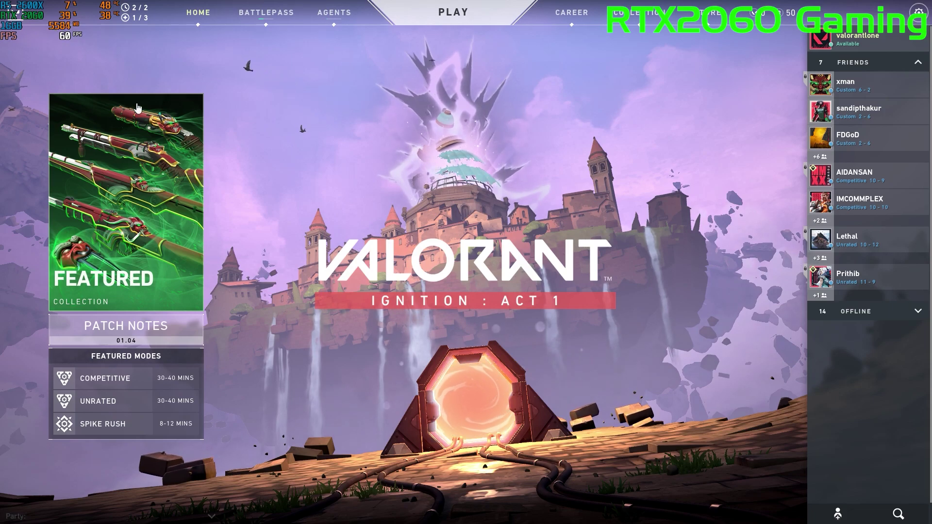
# Reopen RivaTuner Statistics Server, move the On-Screen Display to horizontal position 110 and check it in VALORANT.
pyautogui.hotkey('alt', 'Tab')
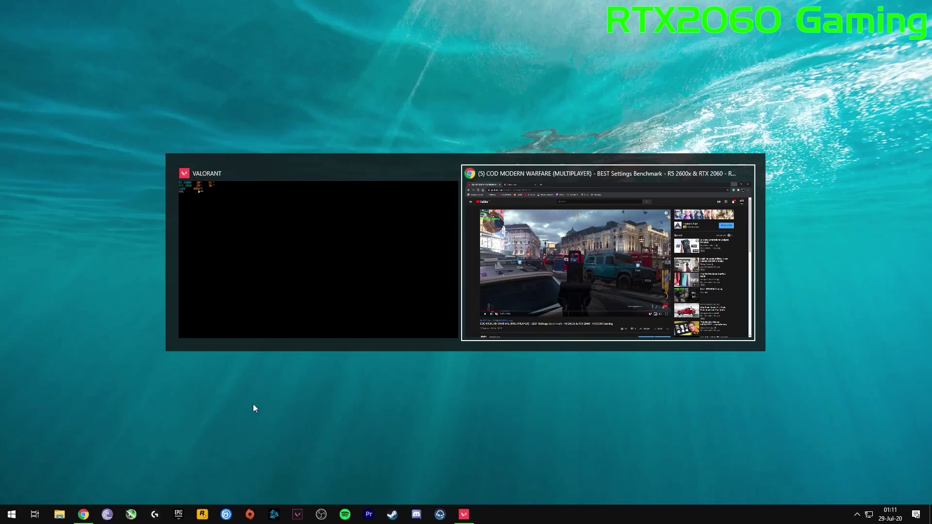
pyautogui.click(857, 514)
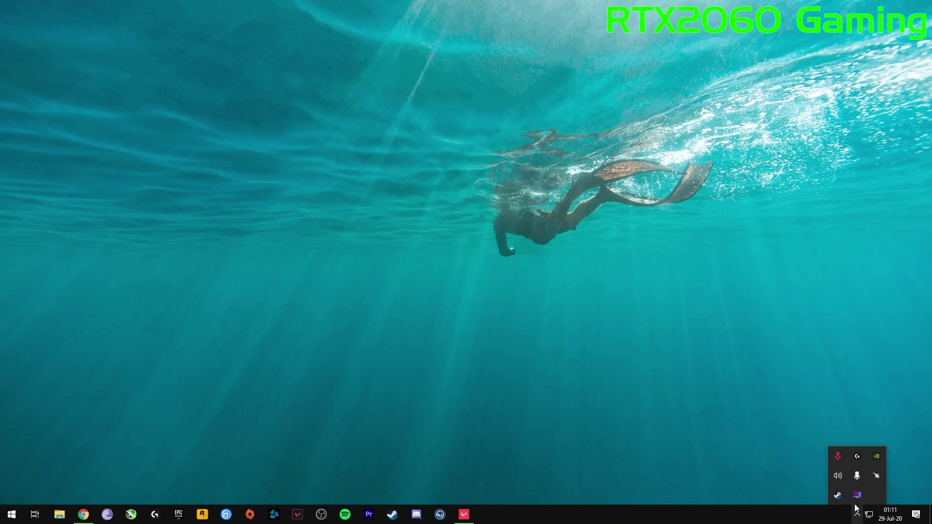
pyautogui.click(857, 495)
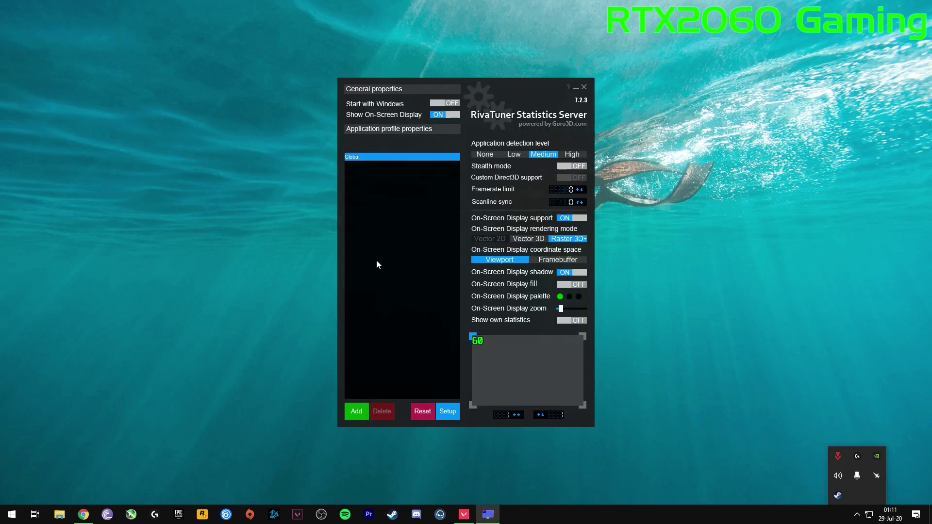
pyautogui.moveTo(476, 339); pyautogui.dragTo(528, 335)
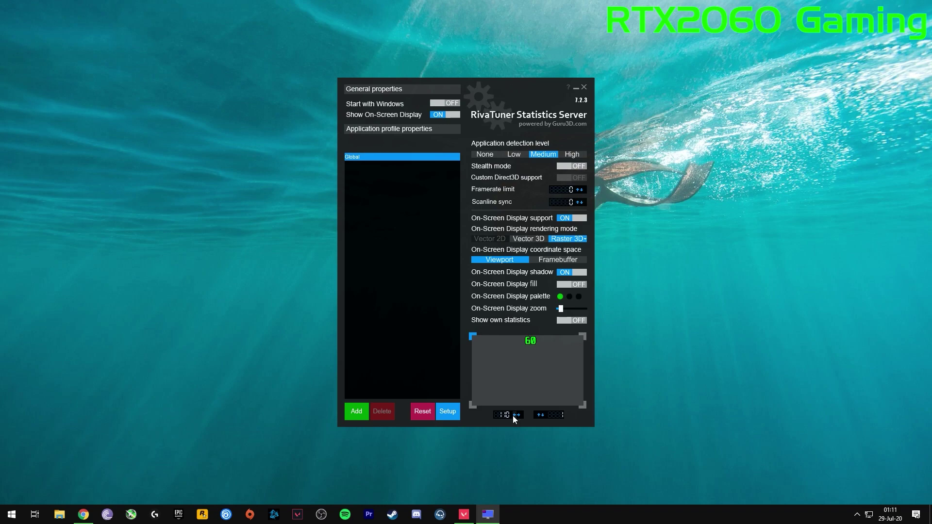
pyautogui.click(466, 512)
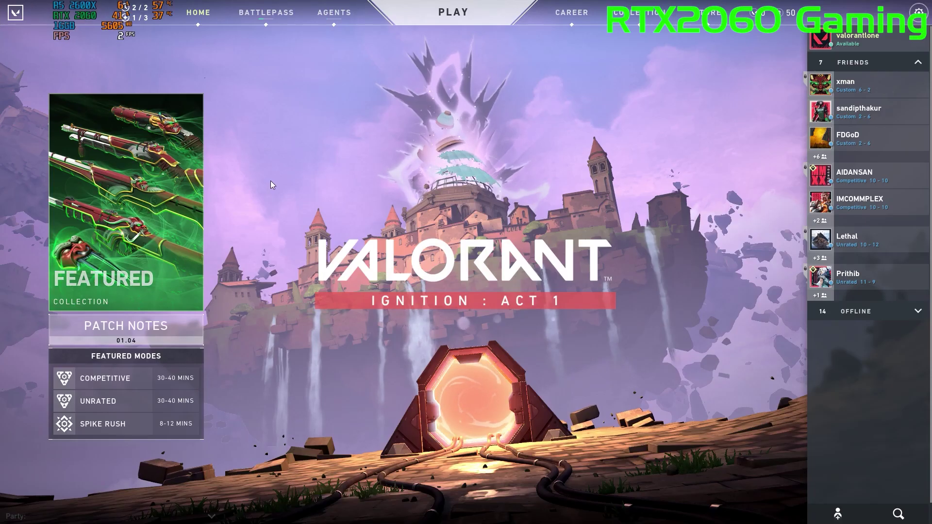
# Turn on the On-Screen Display fill in RivaTuner Statistics Server and check it in VALORANT.
pyautogui.hotkey('alt', 'Tab')
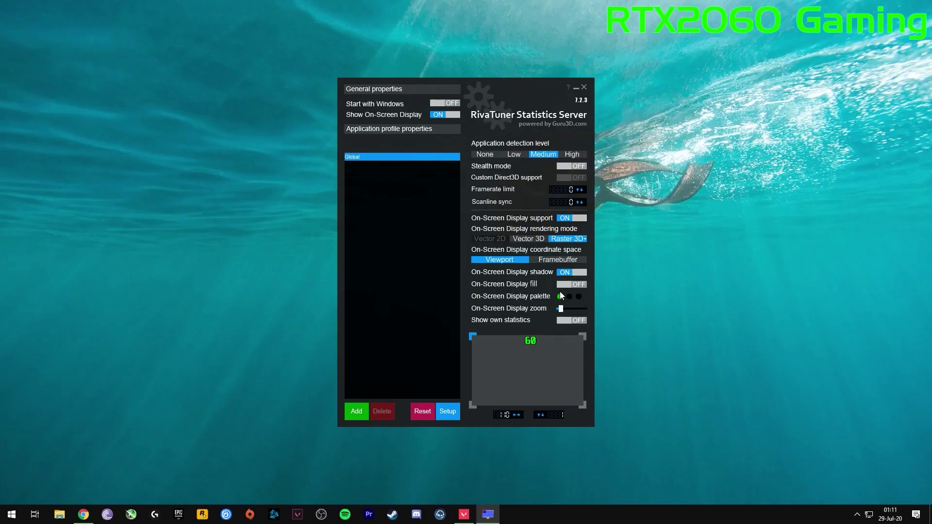
pyautogui.click(464, 513)
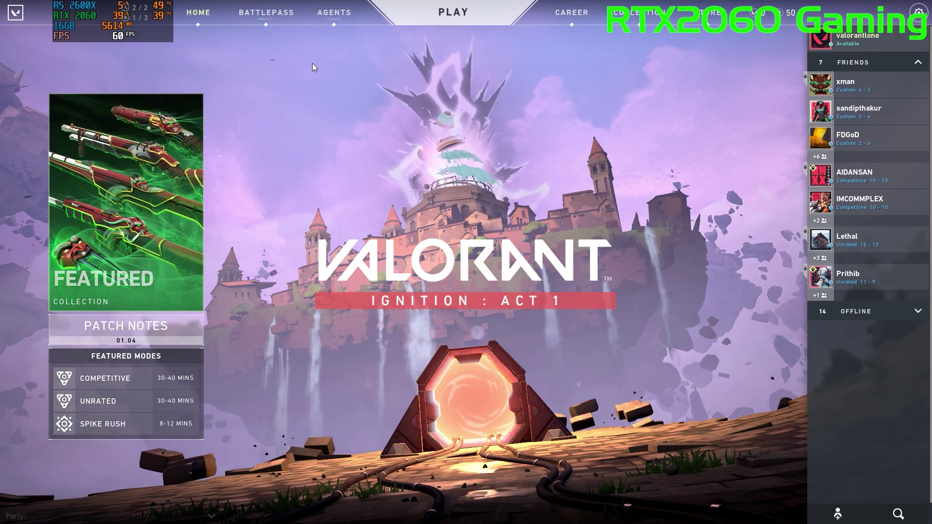
# Turn off the On-Screen Display fill, set its horizontal position back to 1 and return to VALORANT.
pyautogui.hotkey('alt', 'Tab')
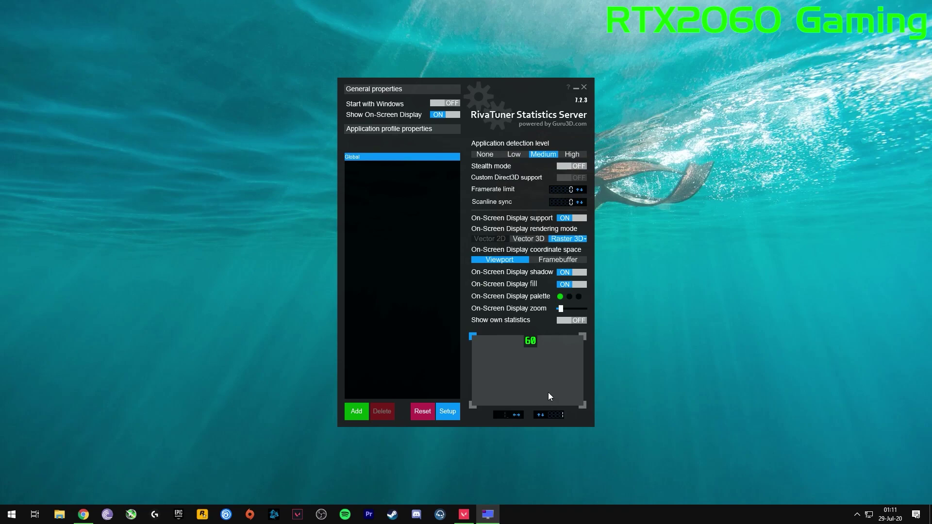
pyautogui.click(573, 285)
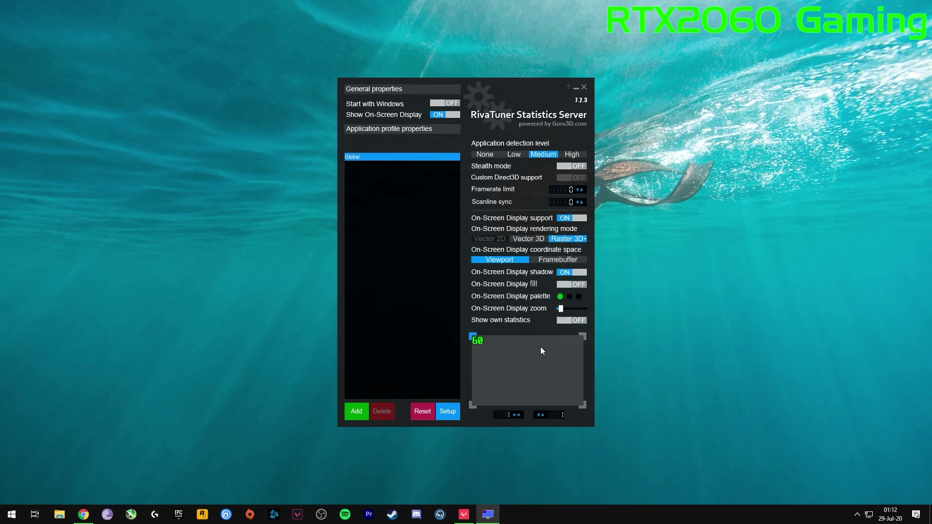
pyautogui.click(576, 87)
pyautogui.click(473, 519)
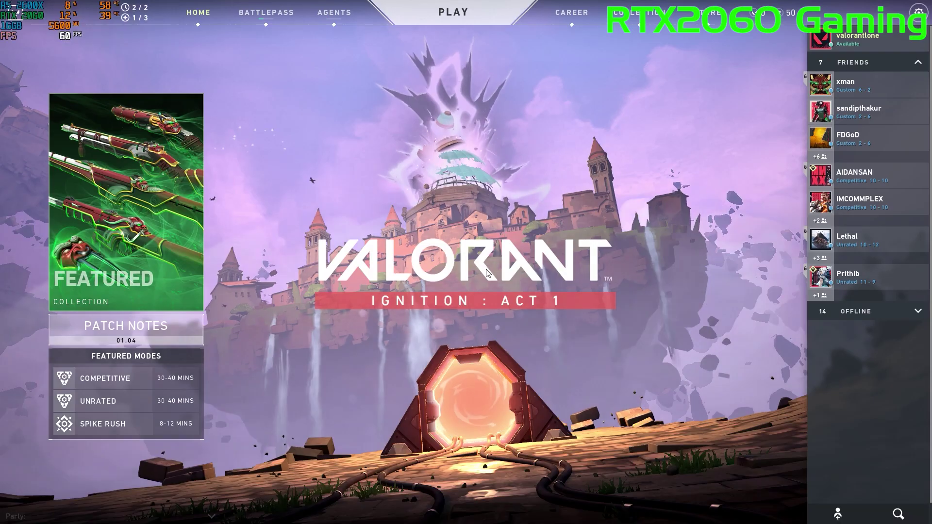